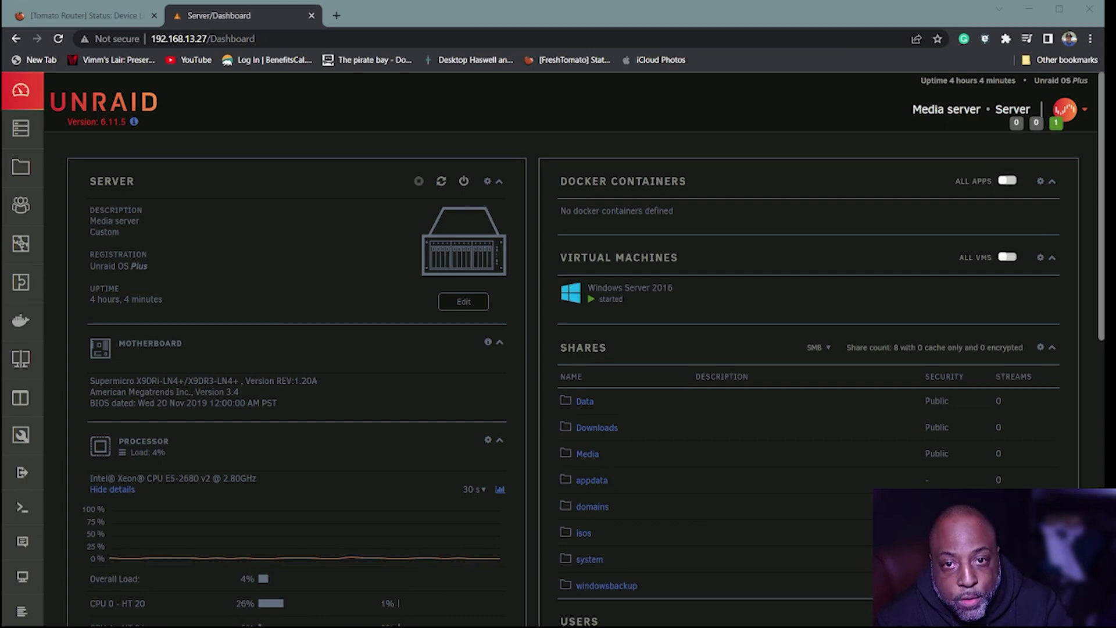
- Scroll through the Dashboard, then open the Shares page listing the eight user shares
scroll(574, 387, down, 1)
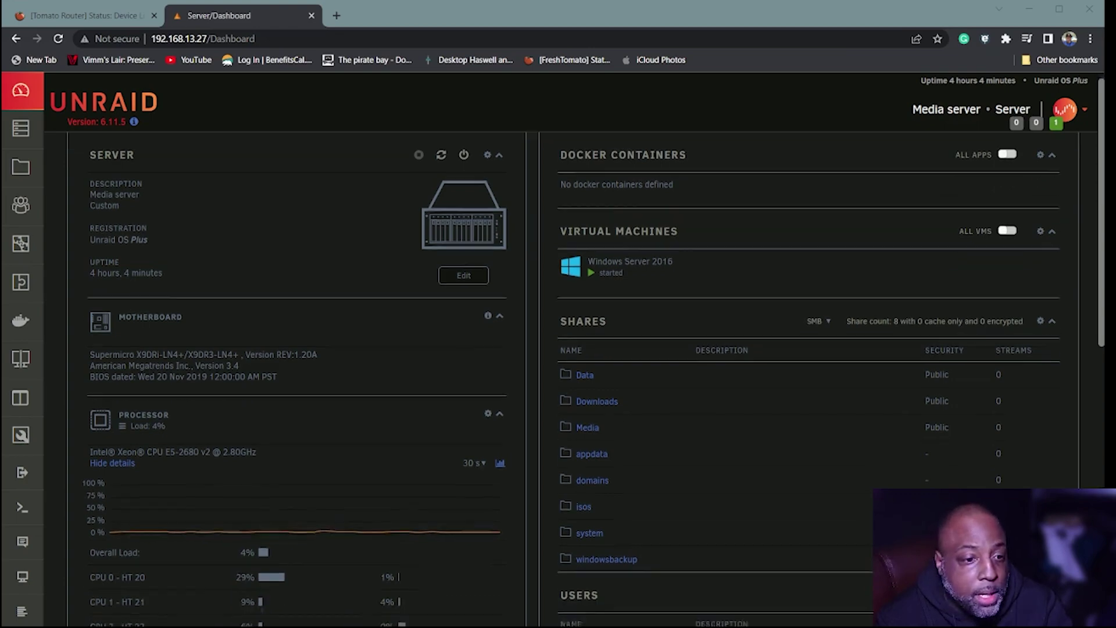
scroll(574, 378, down, 3)
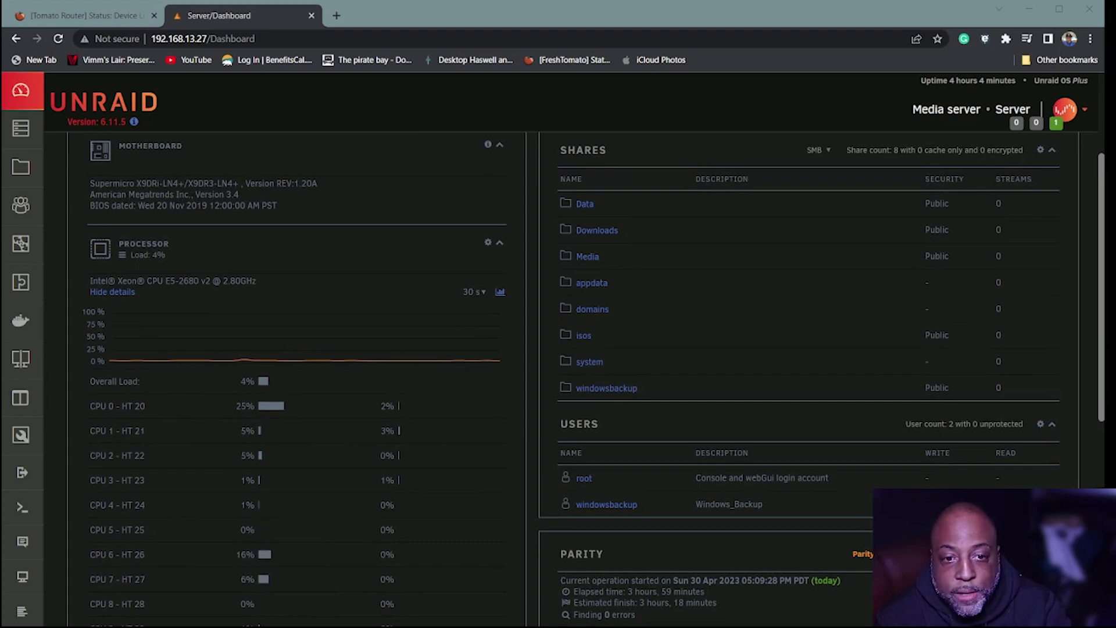
scroll(573, 378, down, 5)
scroll(574, 377, down, 3)
scroll(573, 378, up, 8)
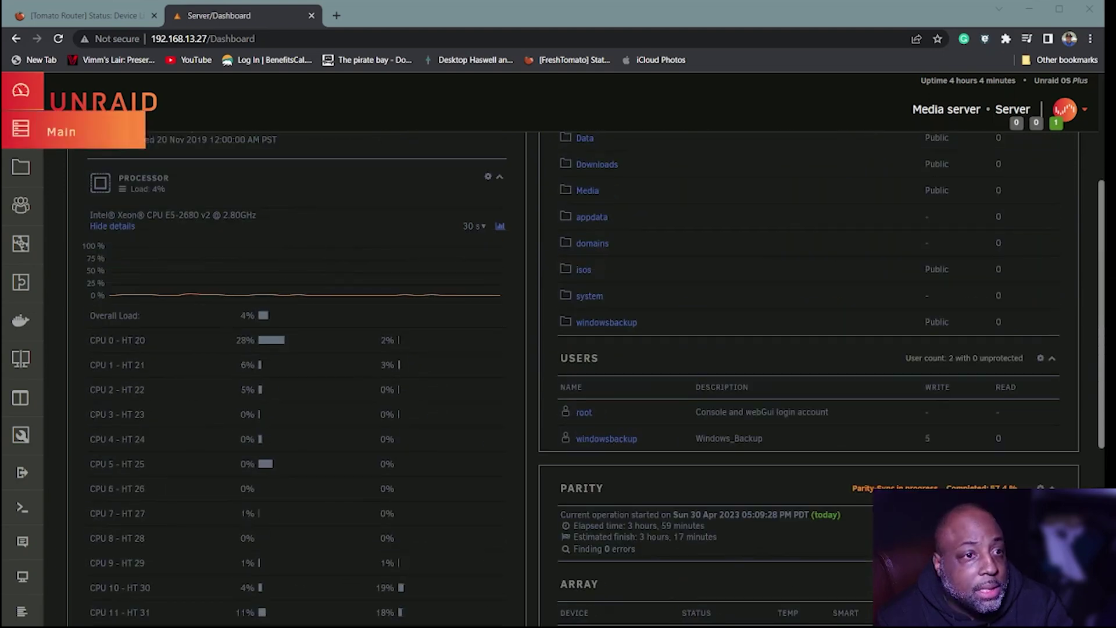
click(18, 180)
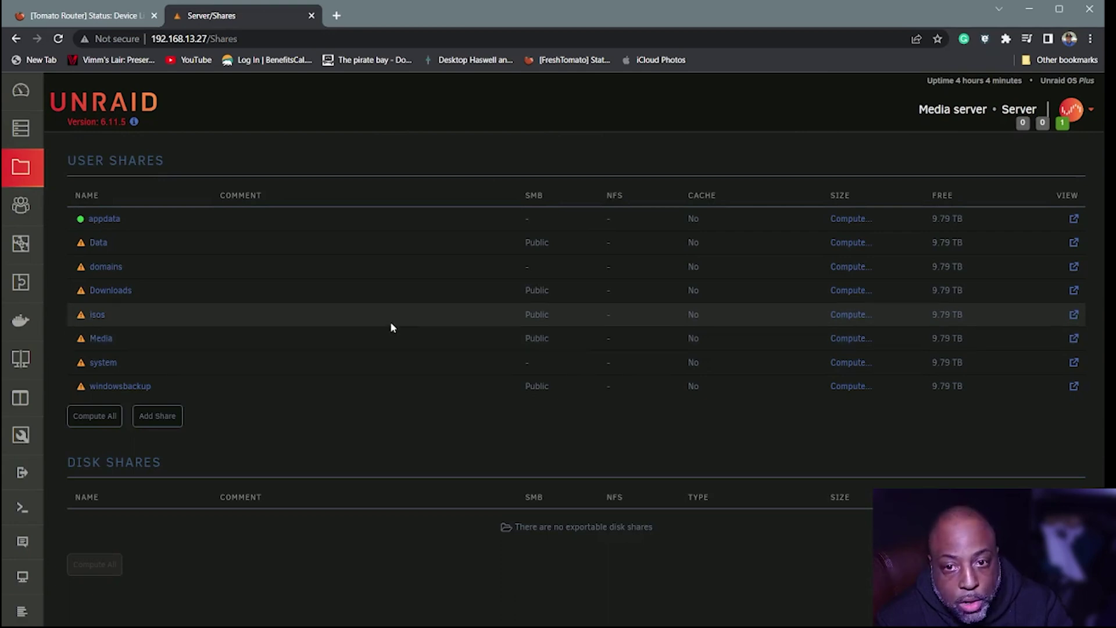
- Browse the Media share's Movies, Music, Transcode and TV folders, then view the array and pool devices
click(1074, 339)
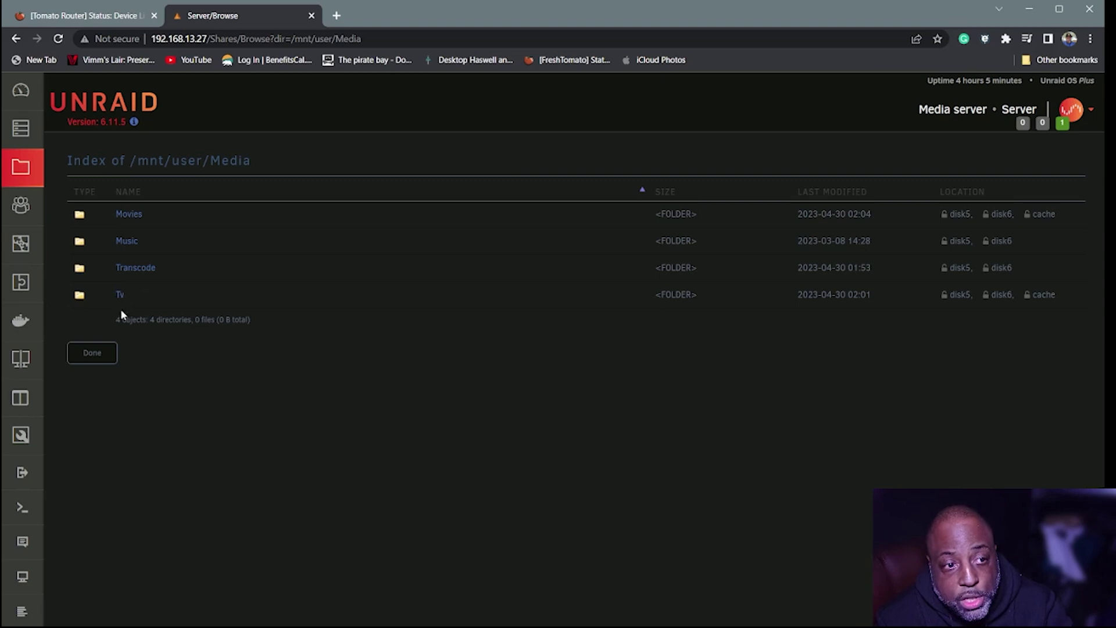
click(103, 354)
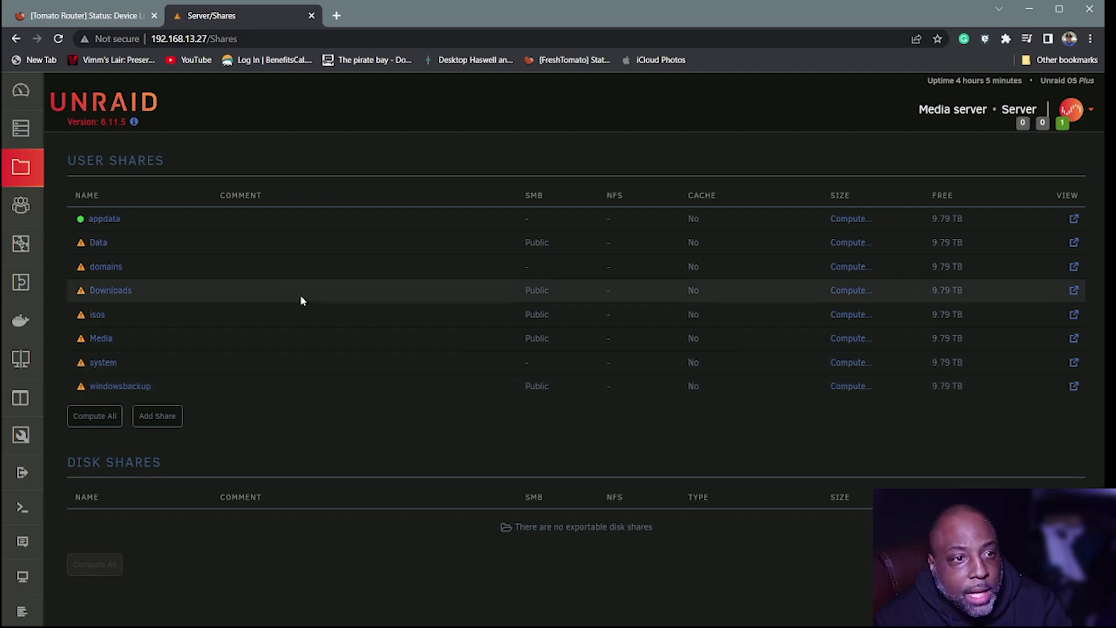
click(23, 128)
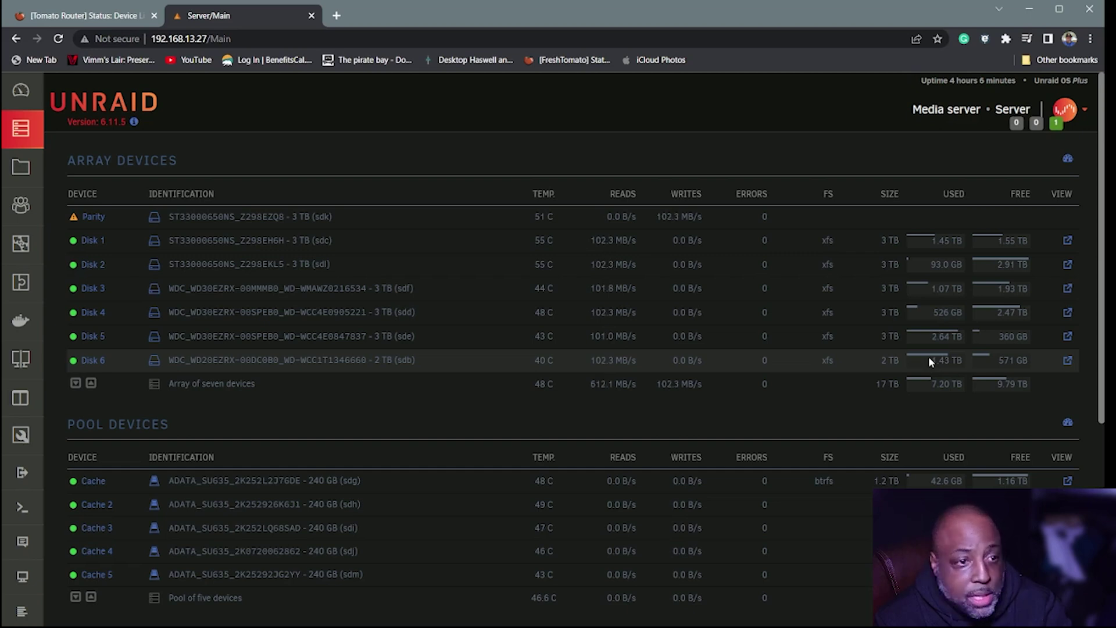
- Search the Apps catalog for 'plex' and scroll the results to find Plex-Media-Server
click(26, 403)
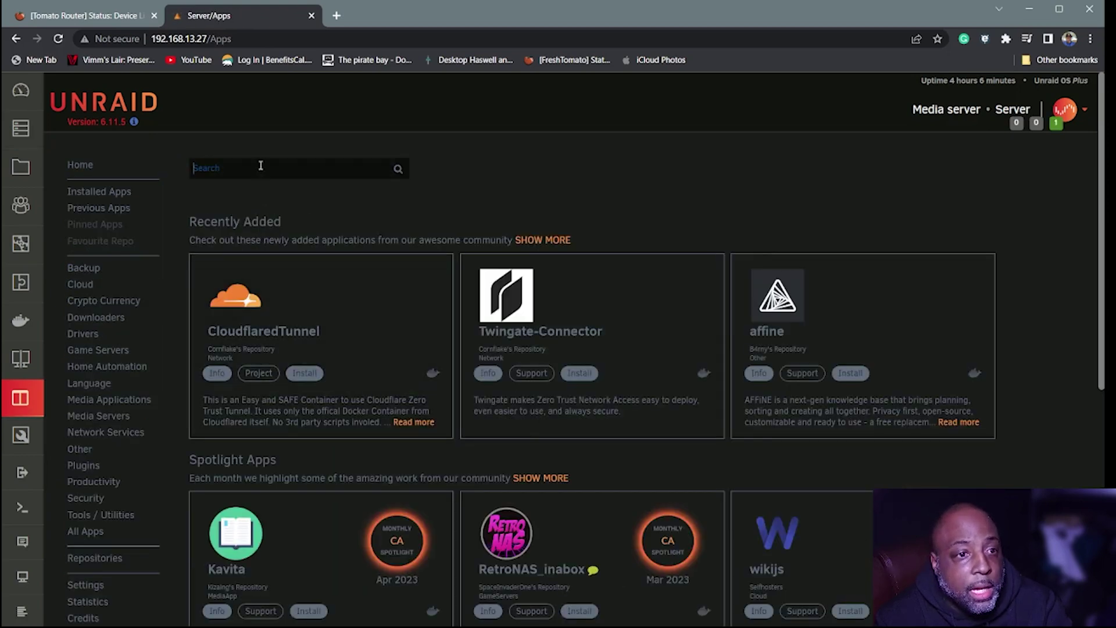
text(plex)
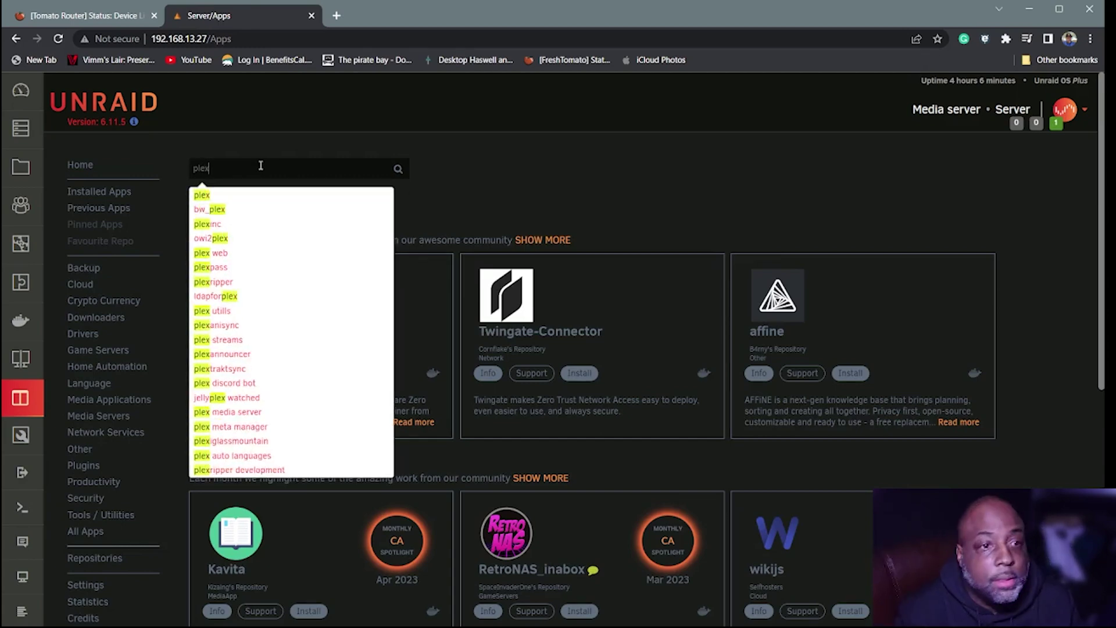
click(207, 199)
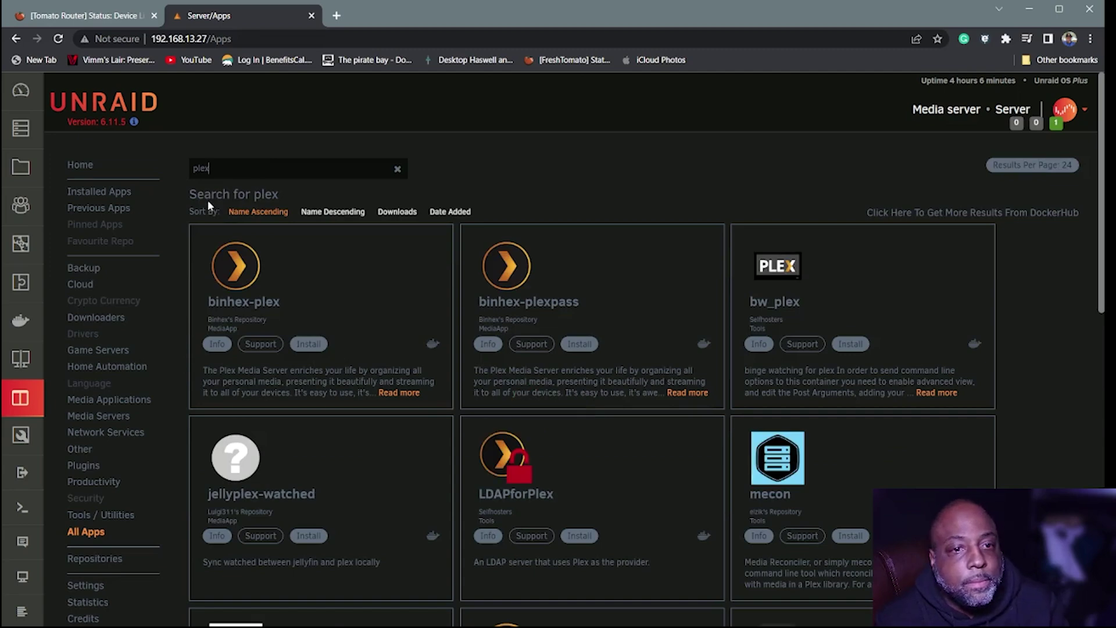
scroll(390, 322, down, 1)
scroll(391, 323, down, 6)
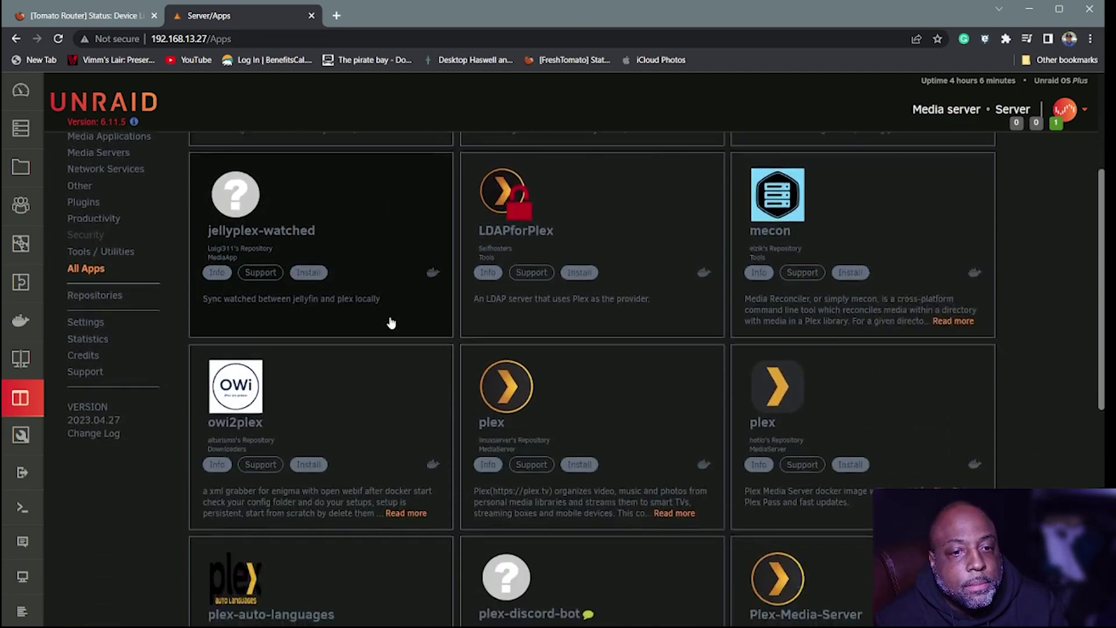
scroll(391, 322, down, 5)
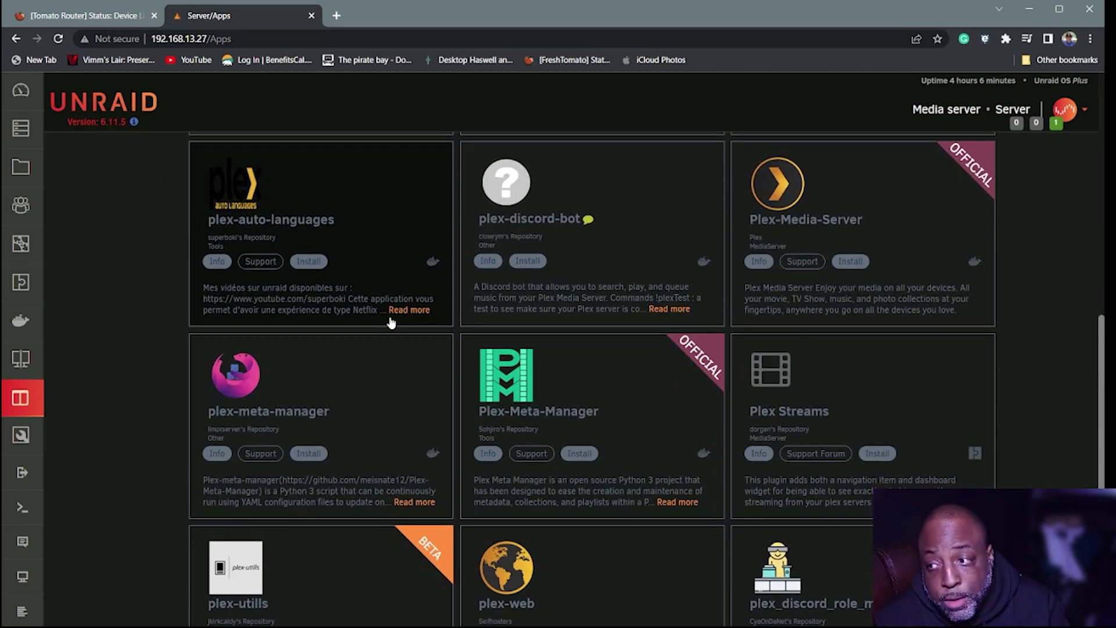
scroll(391, 323, up, 2)
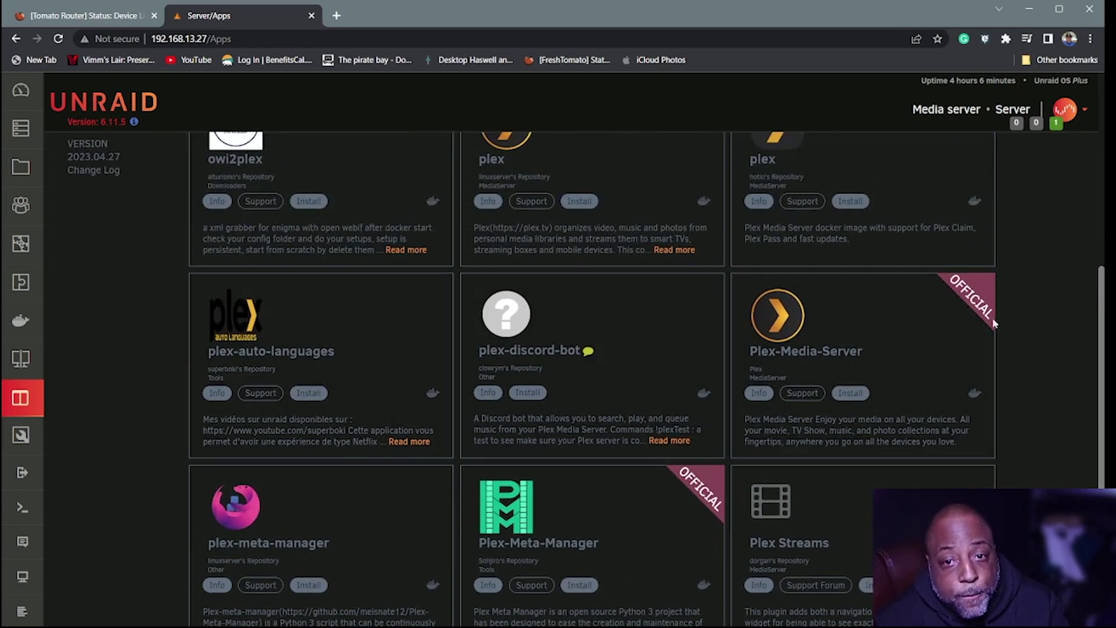
- Start installing Plex-Media-Server and map /transcode to host path /mnt/user/Media/Transcode/
click(849, 394)
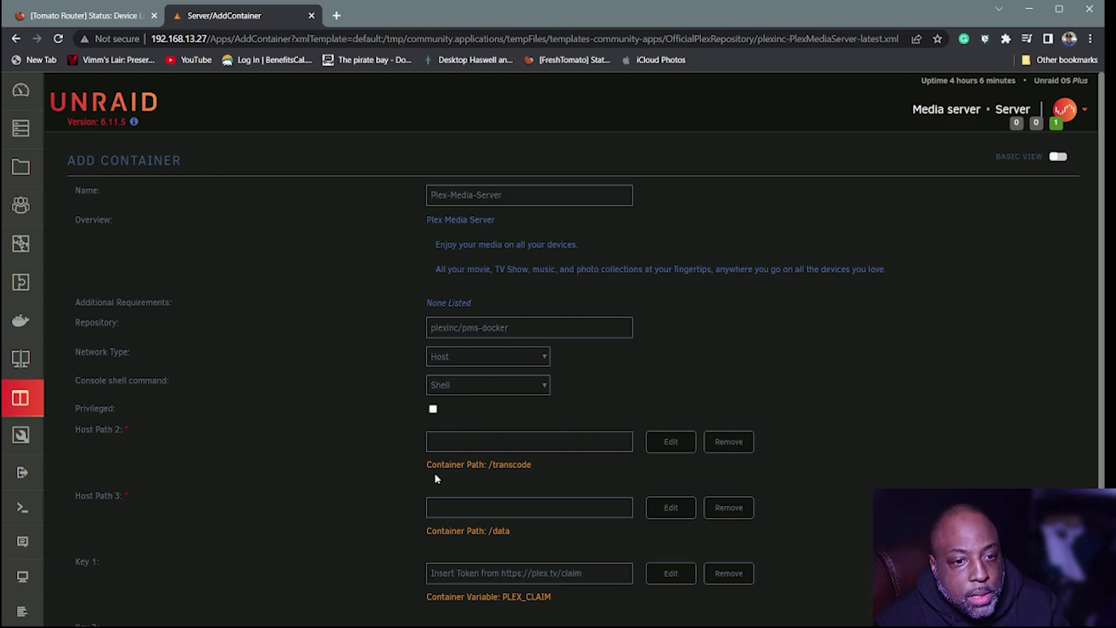
click(671, 442)
click(497, 370)
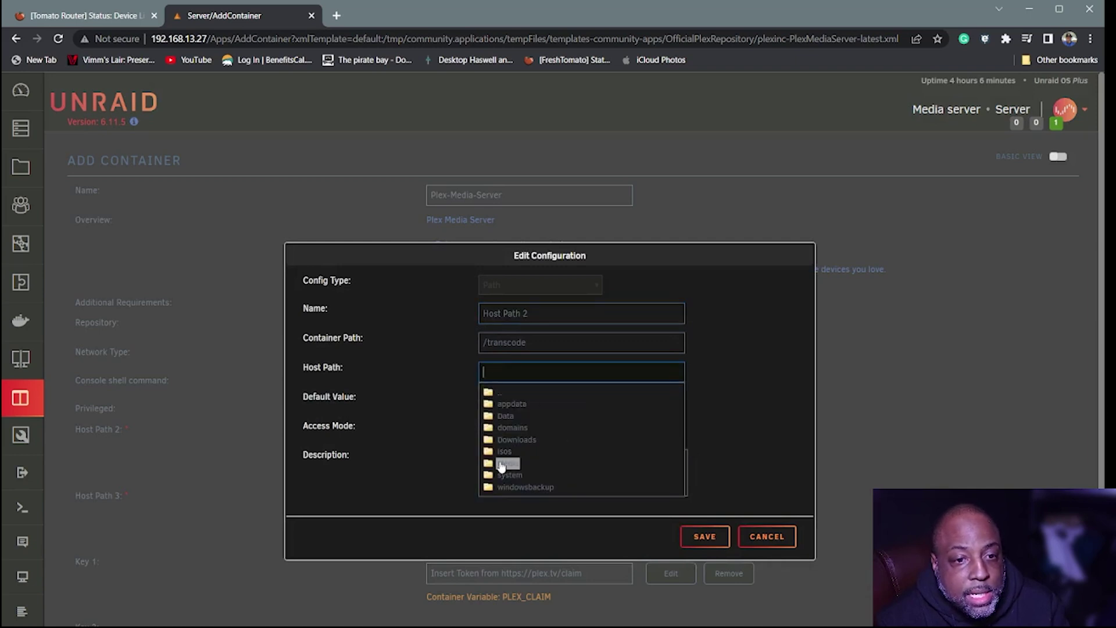
click(506, 463)
click(546, 501)
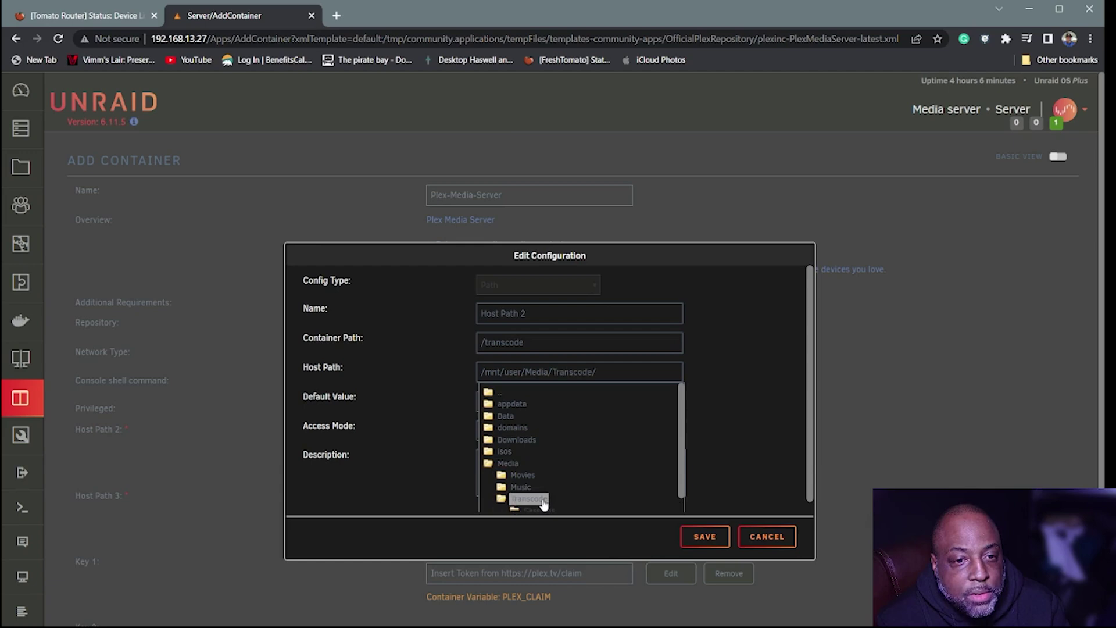
click(705, 536)
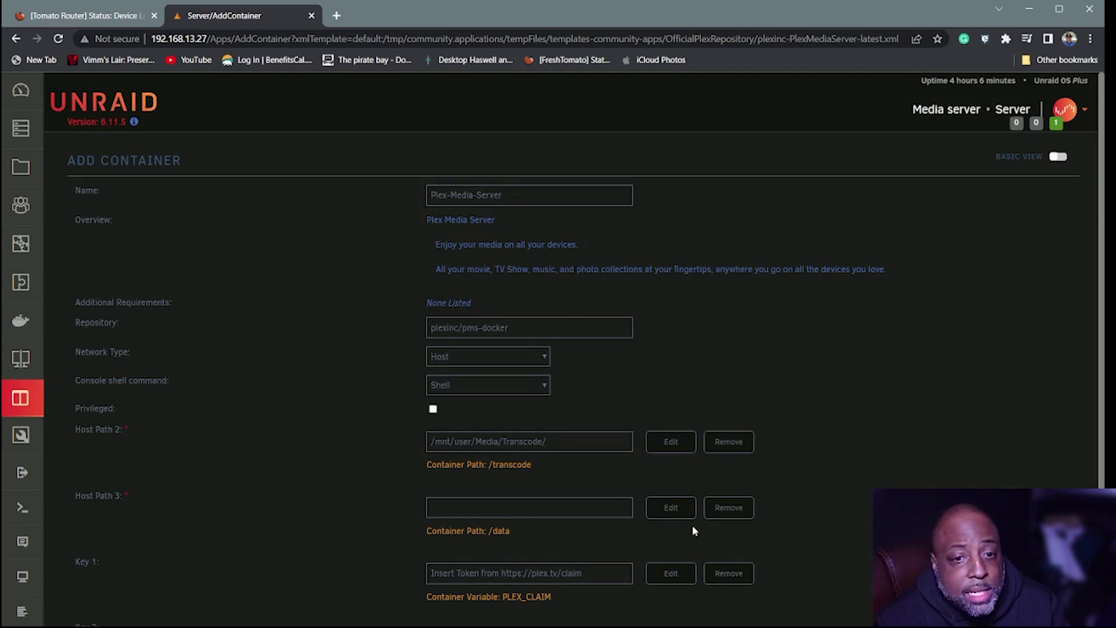
- Map the /data container path to host folder /mnt/user/Media/
click(672, 509)
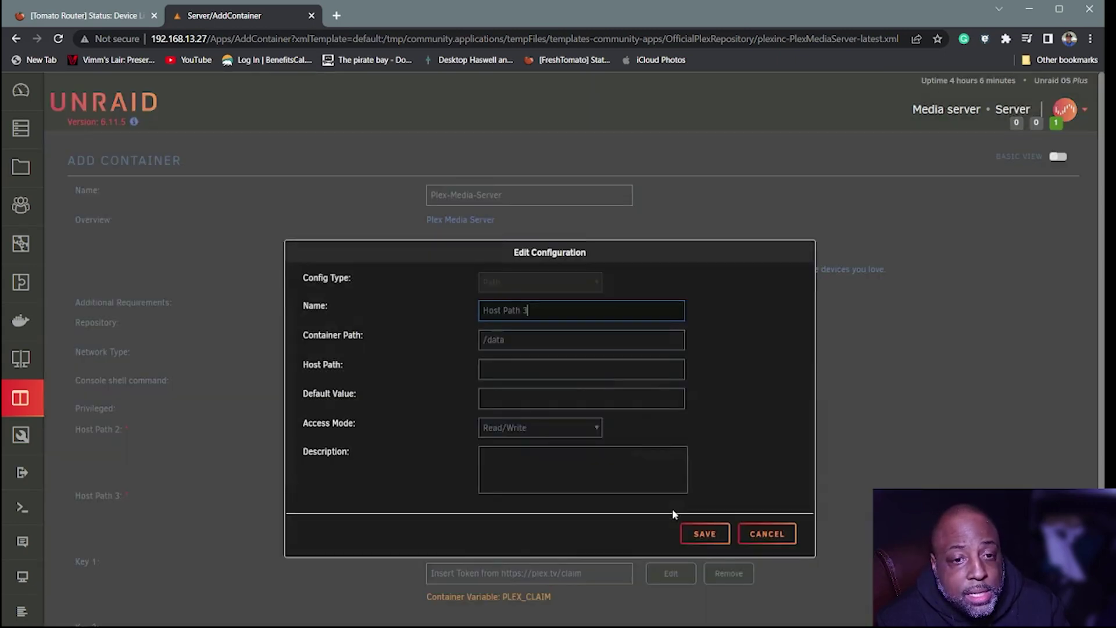
click(556, 372)
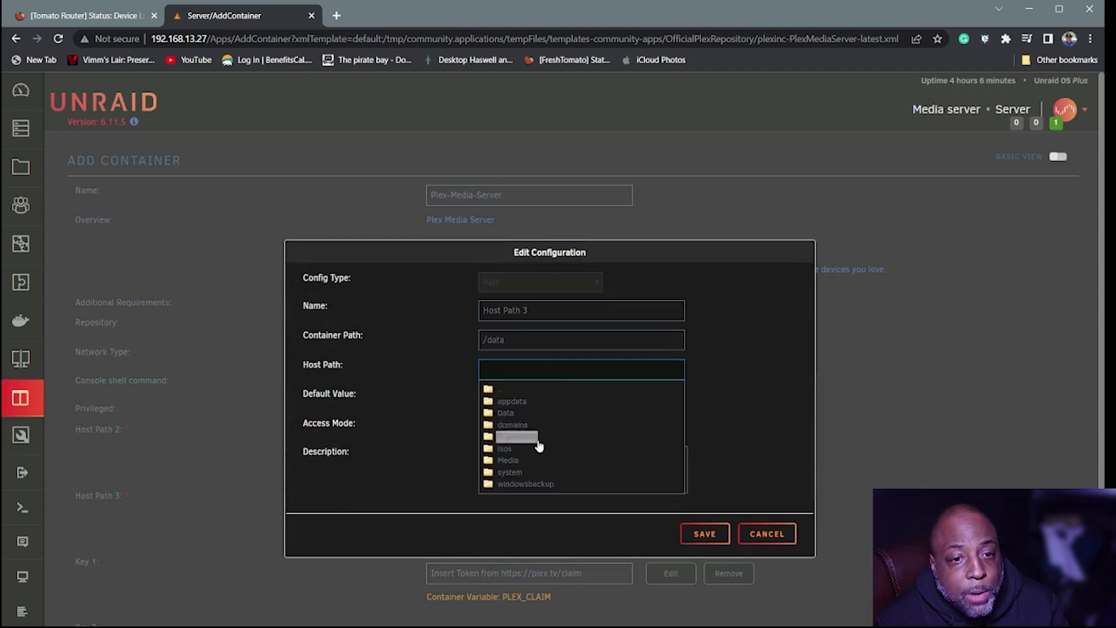
double_click(498, 462)
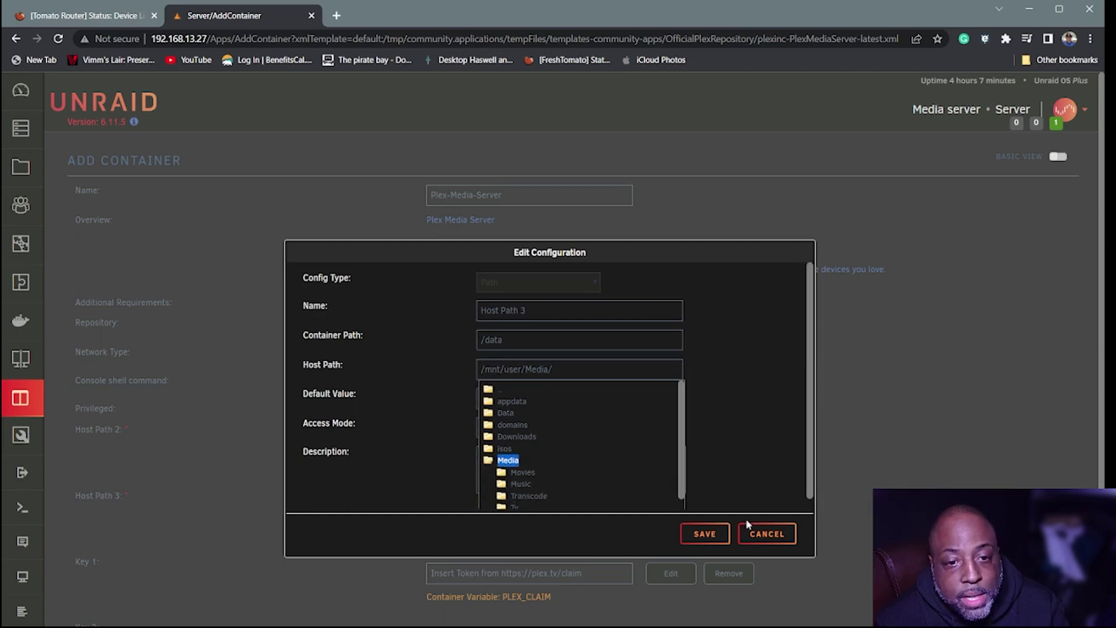
click(705, 533)
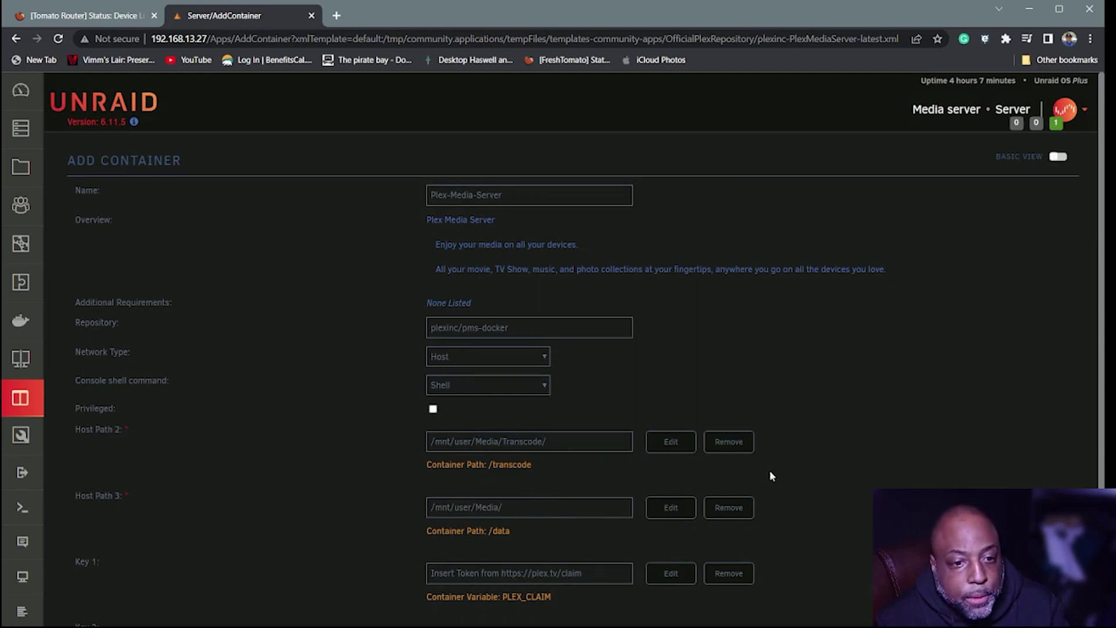
scroll(769, 476, down, 4)
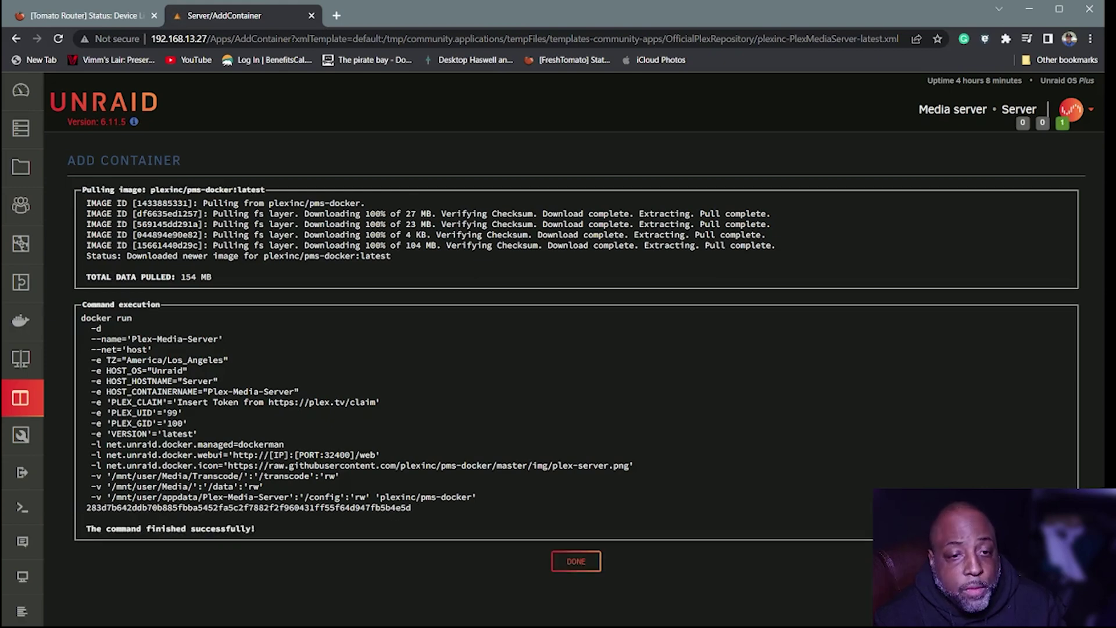
- Finish once the plexinc/pms-docker image is pulled and the Plex-Media-Server container is created
click(576, 561)
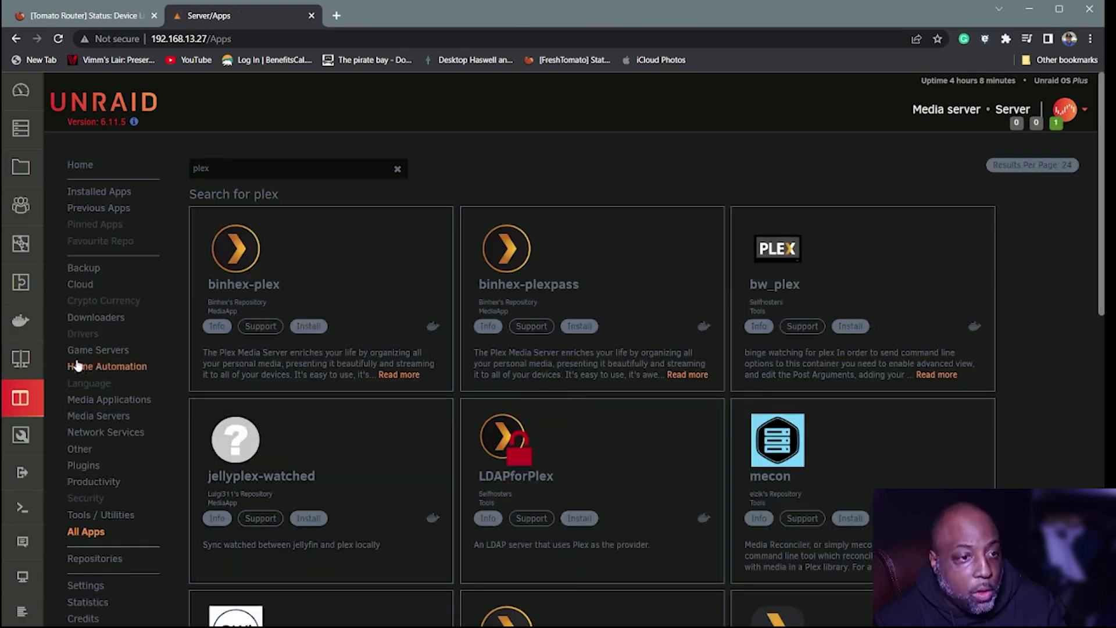
- Open the Plex-Media-Server container's WebUI from the Docker page in a new tab
click(33, 335)
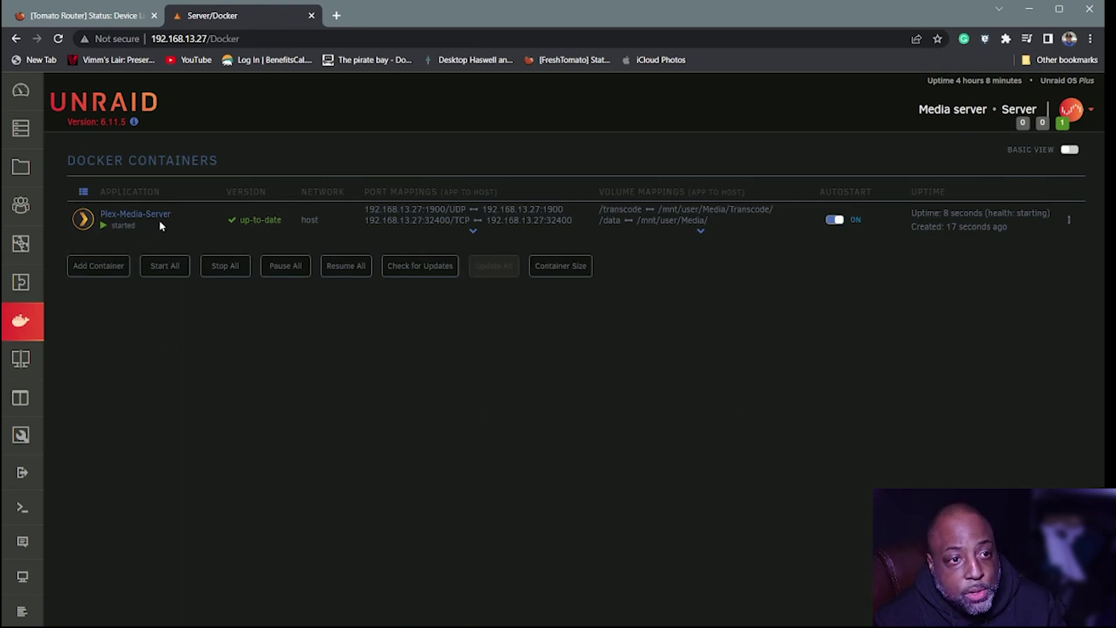
click(85, 228)
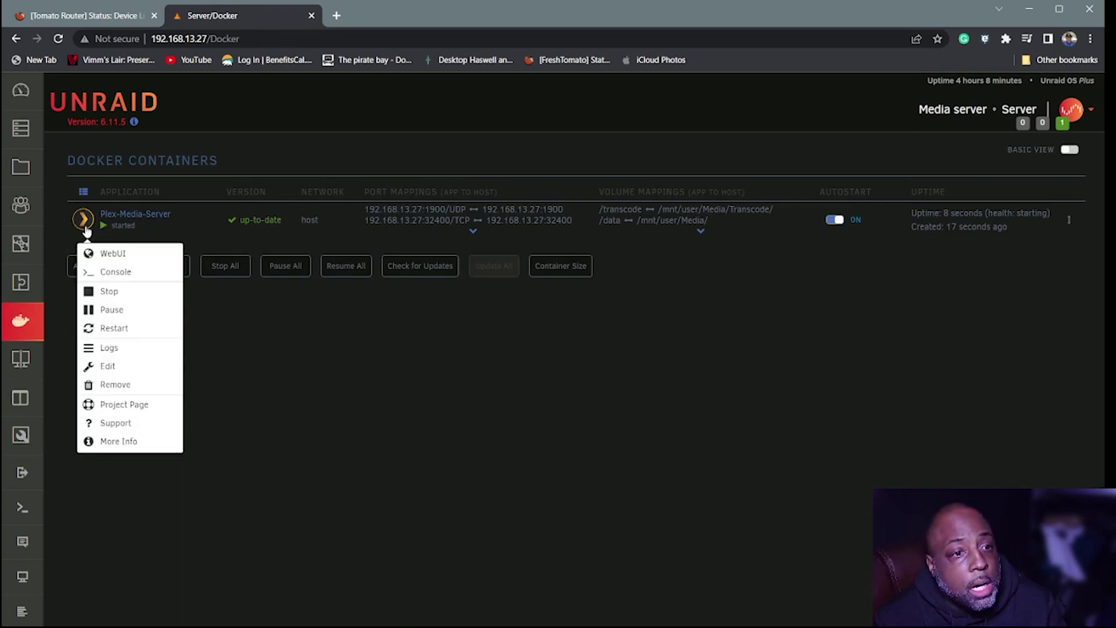
click(104, 255)
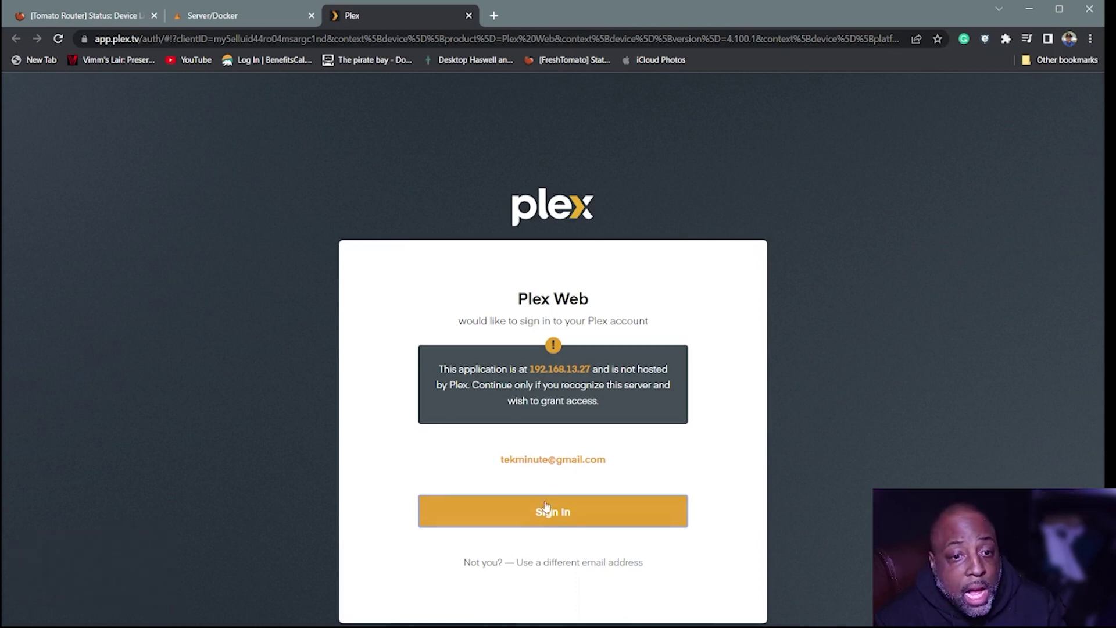
- Sign in to the Plex account from the Plex Web authorization page
click(554, 519)
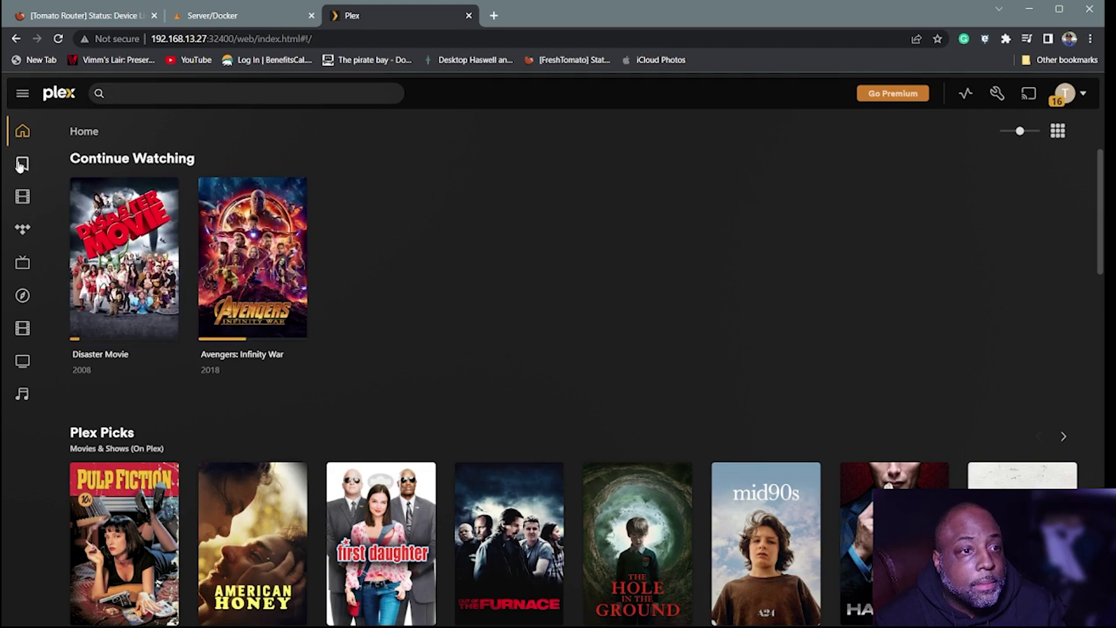
mouse_move(19, 167)
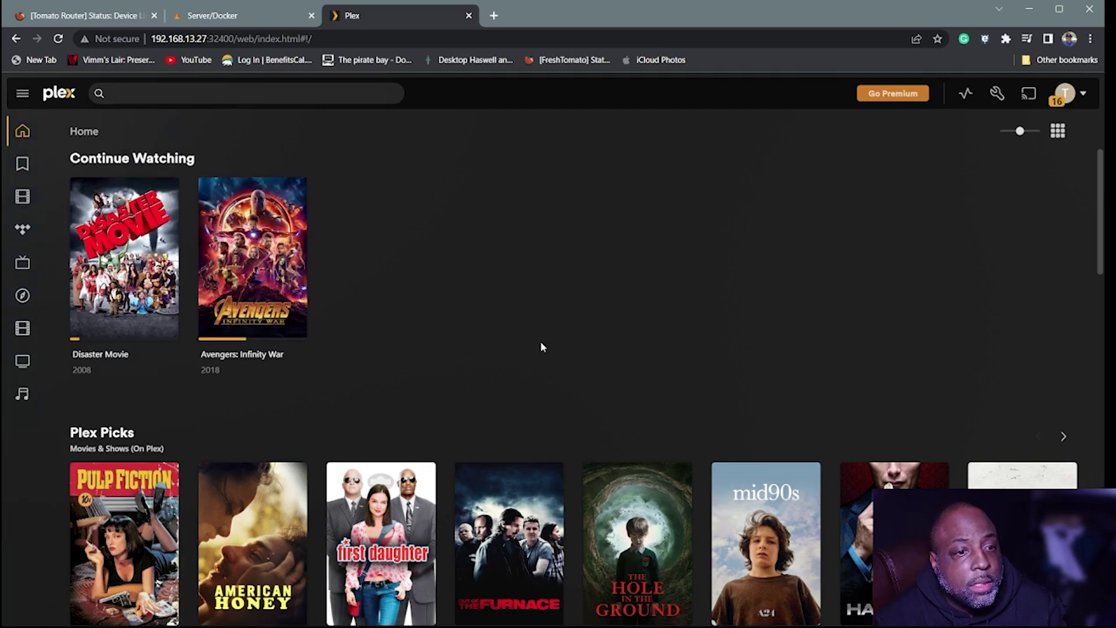
- Browse the 558-title Movies library, then go to Plex Web's General settings
click(22, 329)
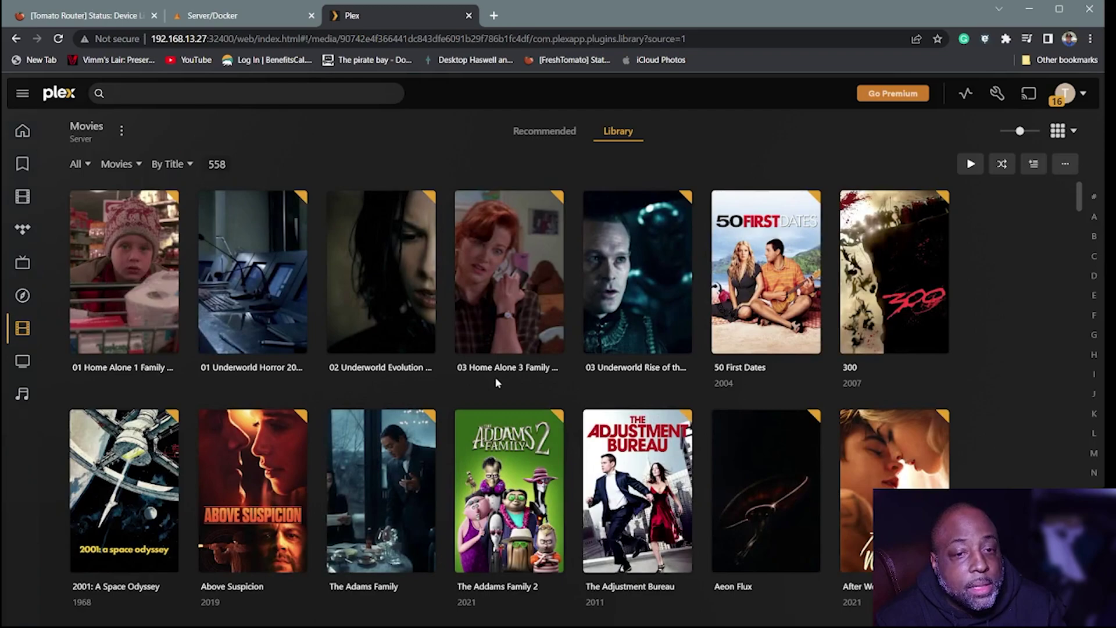
scroll(495, 382, down, 15)
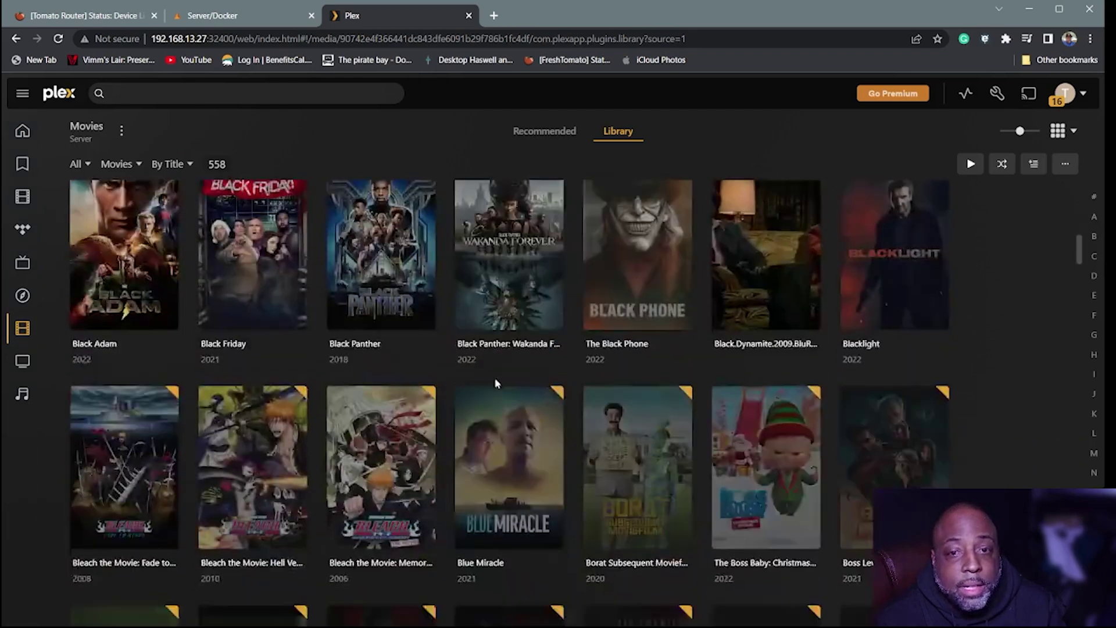
scroll(495, 383, down, 20)
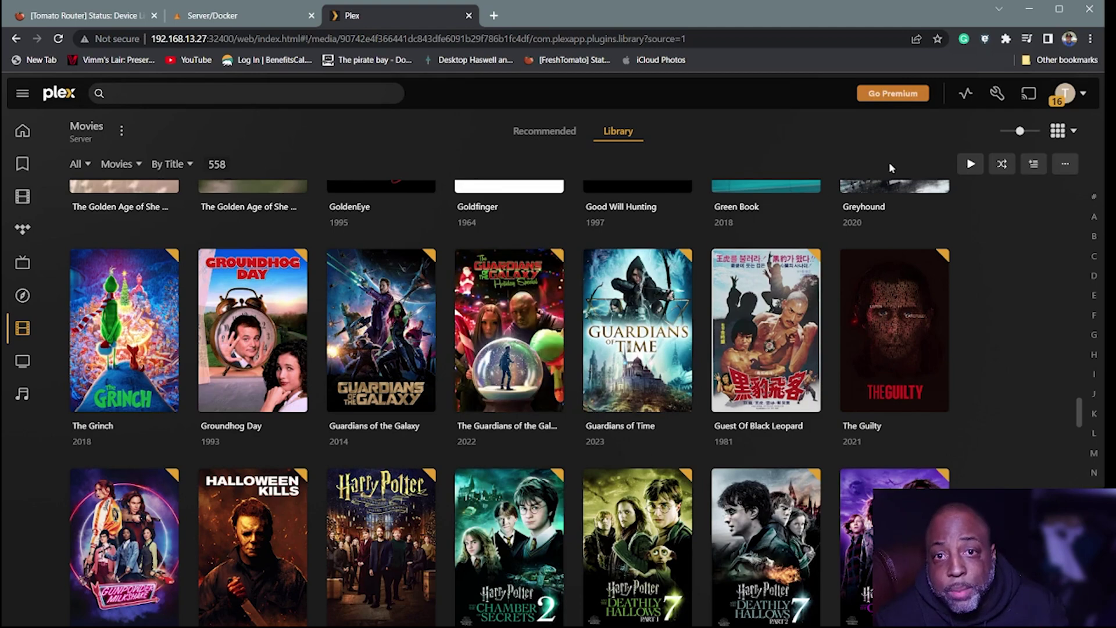
click(997, 93)
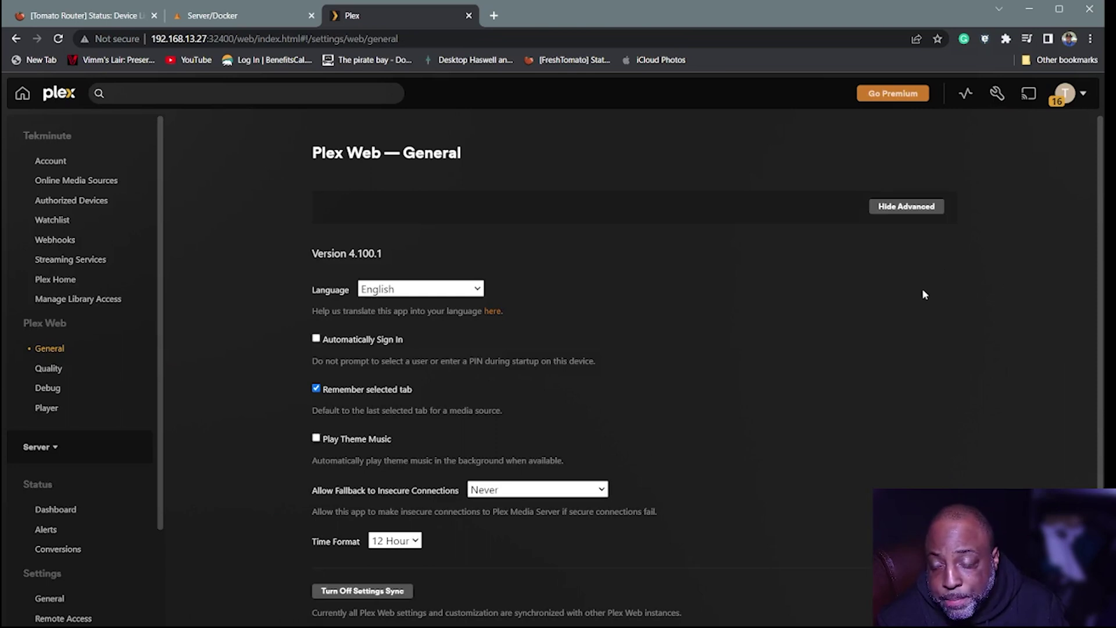
- Start adding a Movies library under Manage > Libraries and browse for a media folder
scroll(930, 285, down, 1)
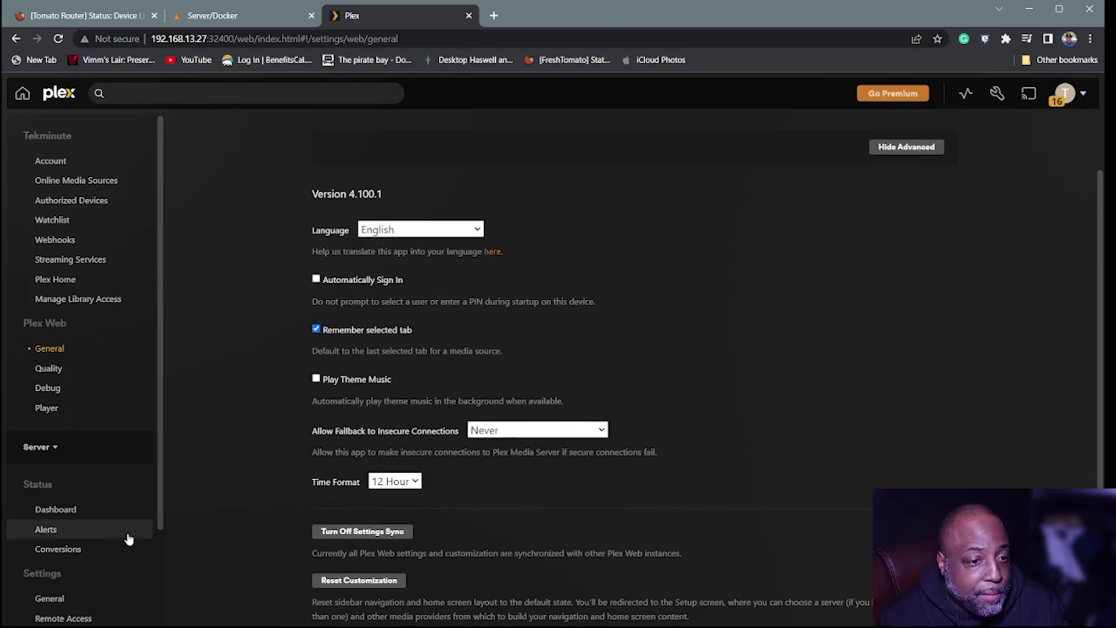
scroll(116, 538, down, 5)
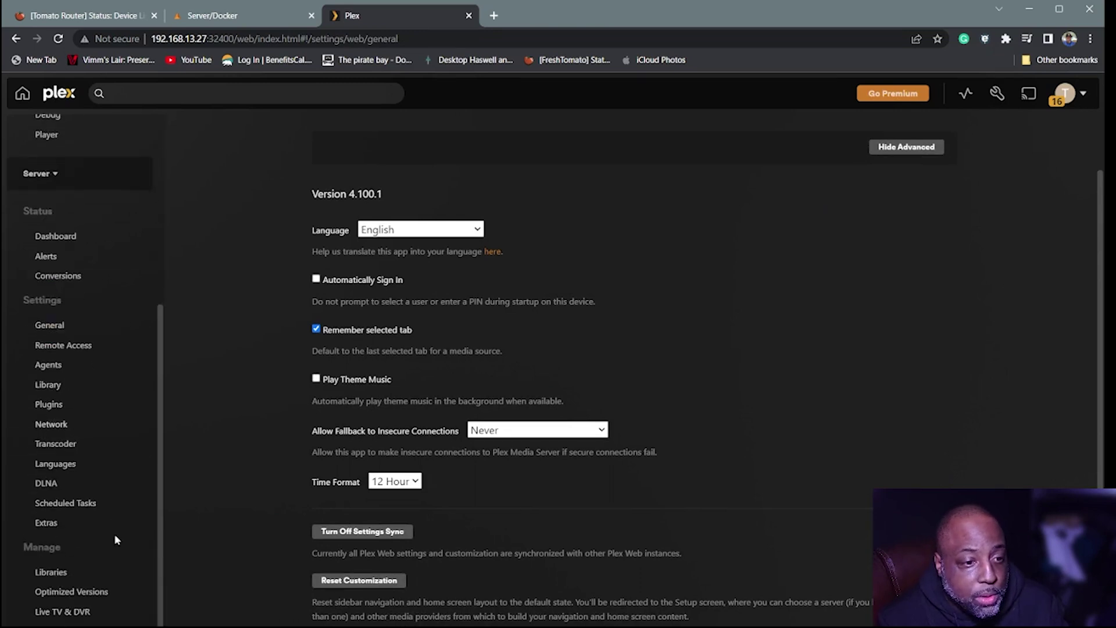
click(57, 575)
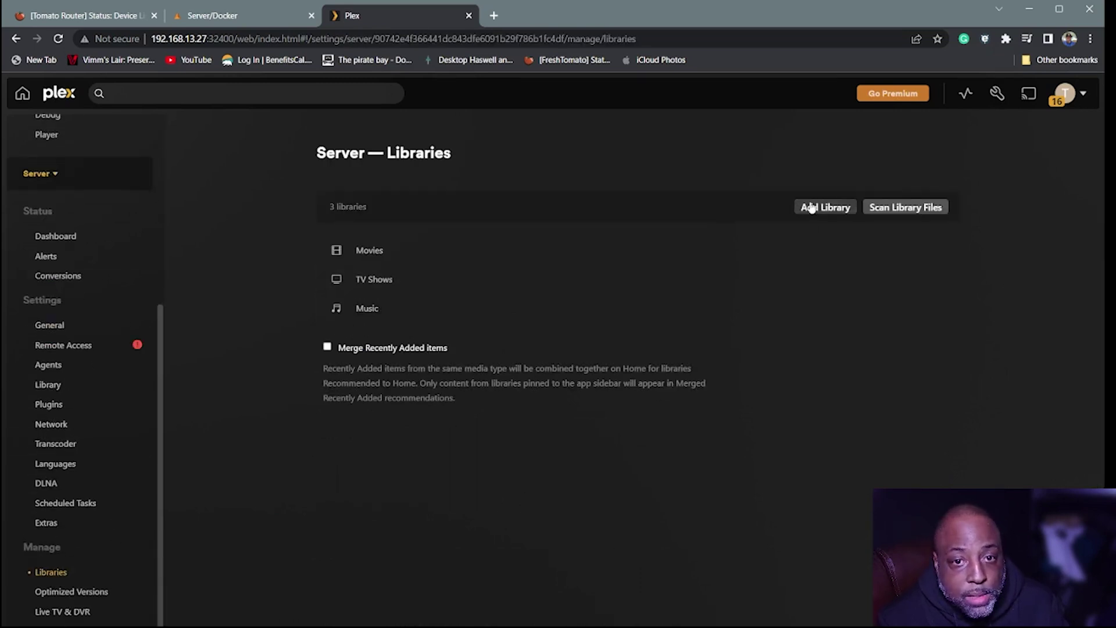
click(812, 207)
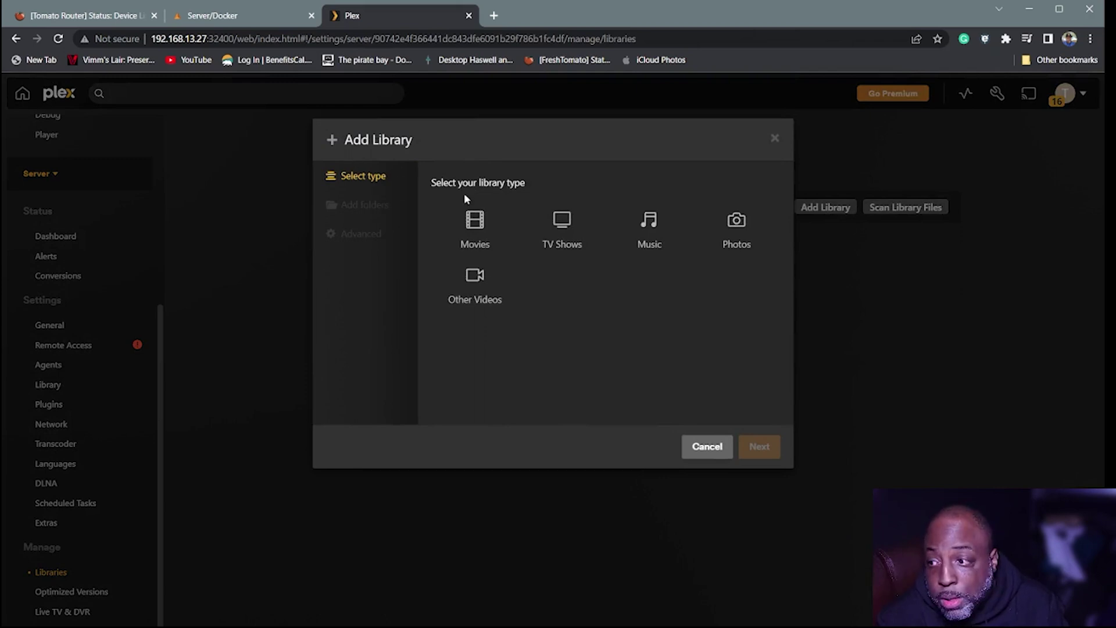
click(477, 232)
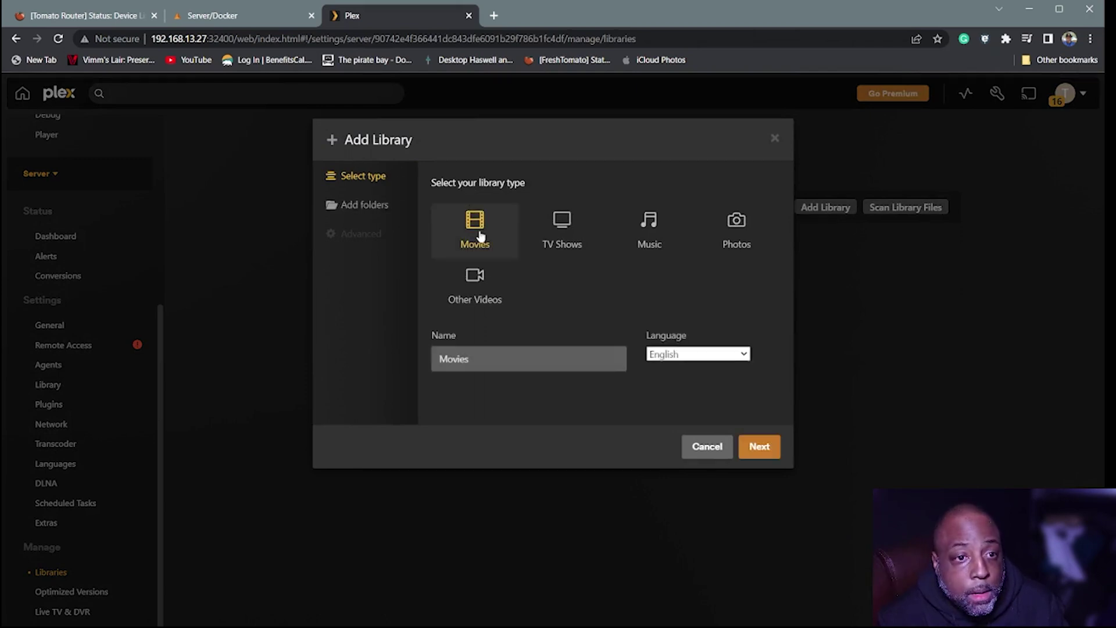
click(365, 205)
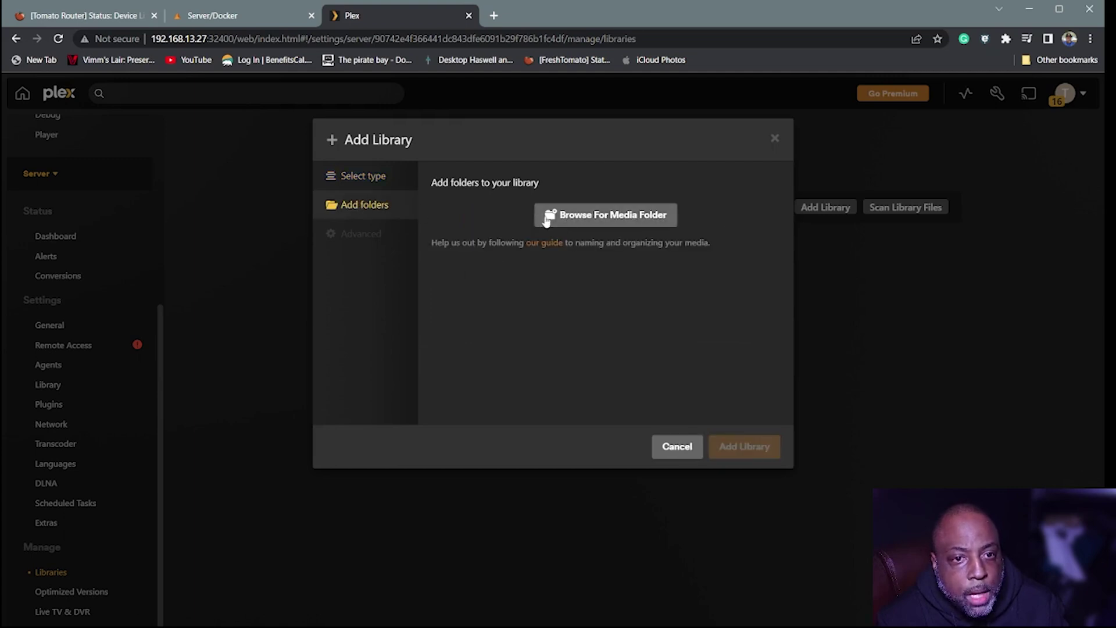
click(567, 218)
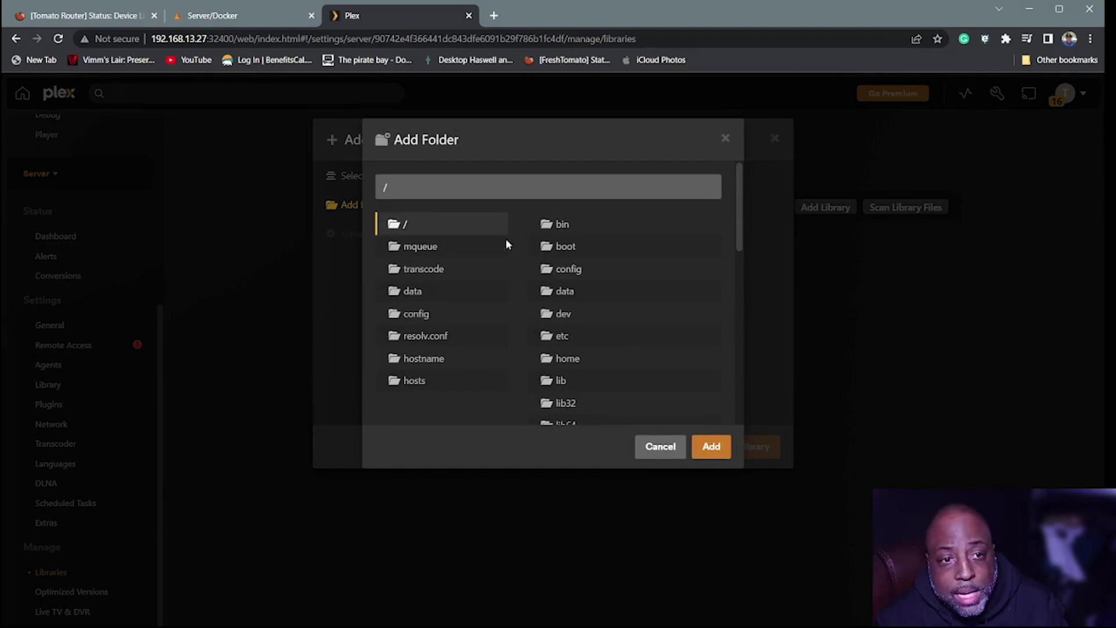
- Look inside the /media folder, then cancel both dialogs without adding a library and close the Plex tab
scroll(615, 288, down, 6)
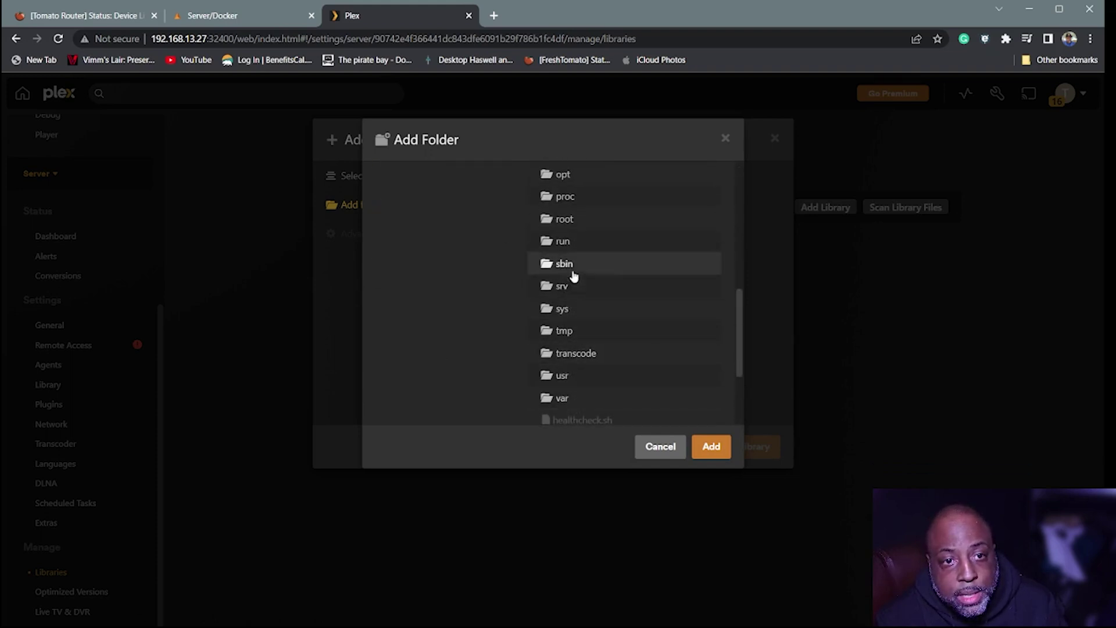
scroll(588, 262, up, 1)
scroll(588, 262, up, 1)
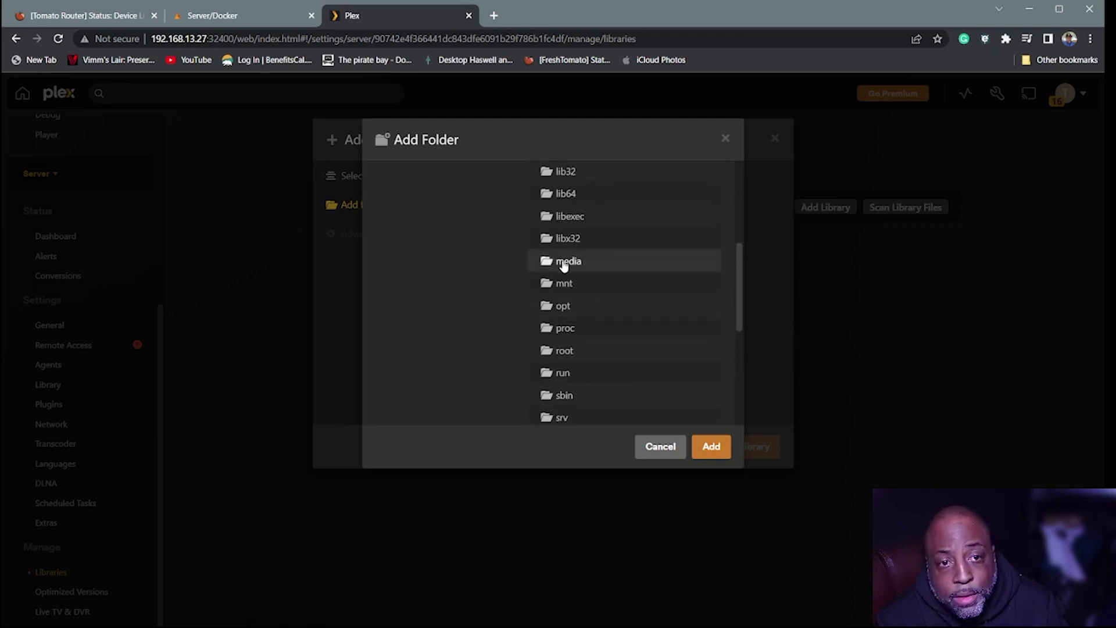
click(562, 262)
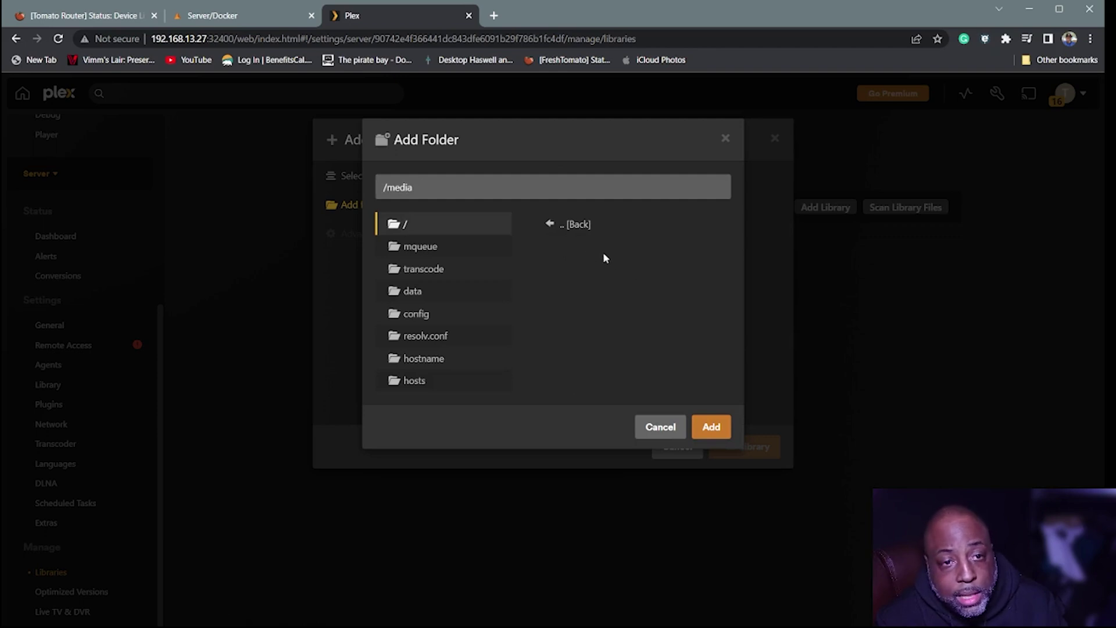
click(555, 227)
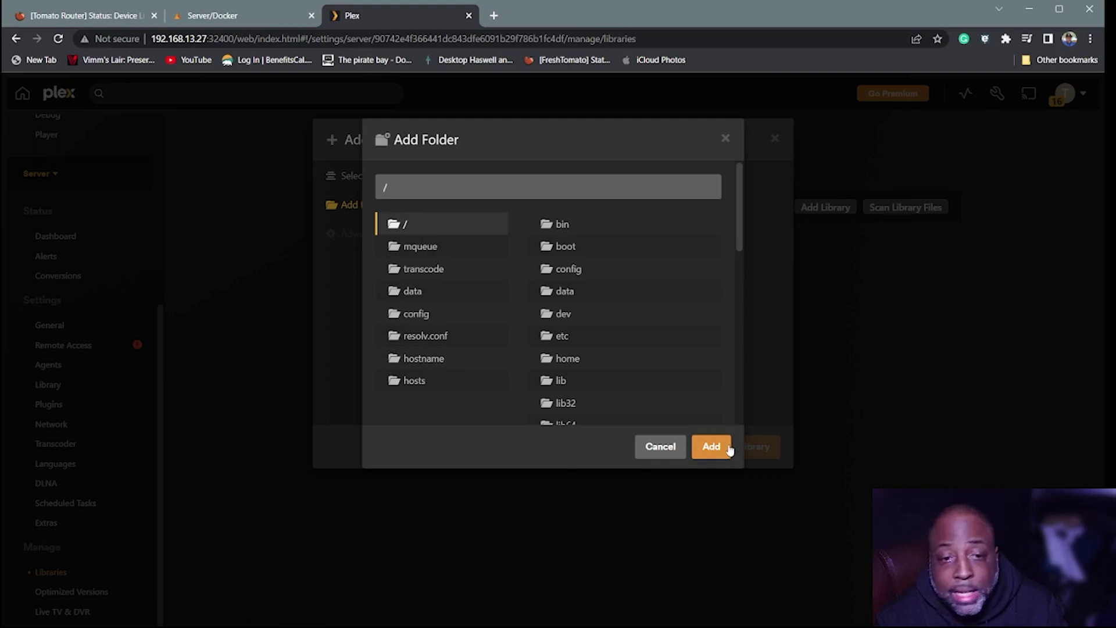
click(656, 450)
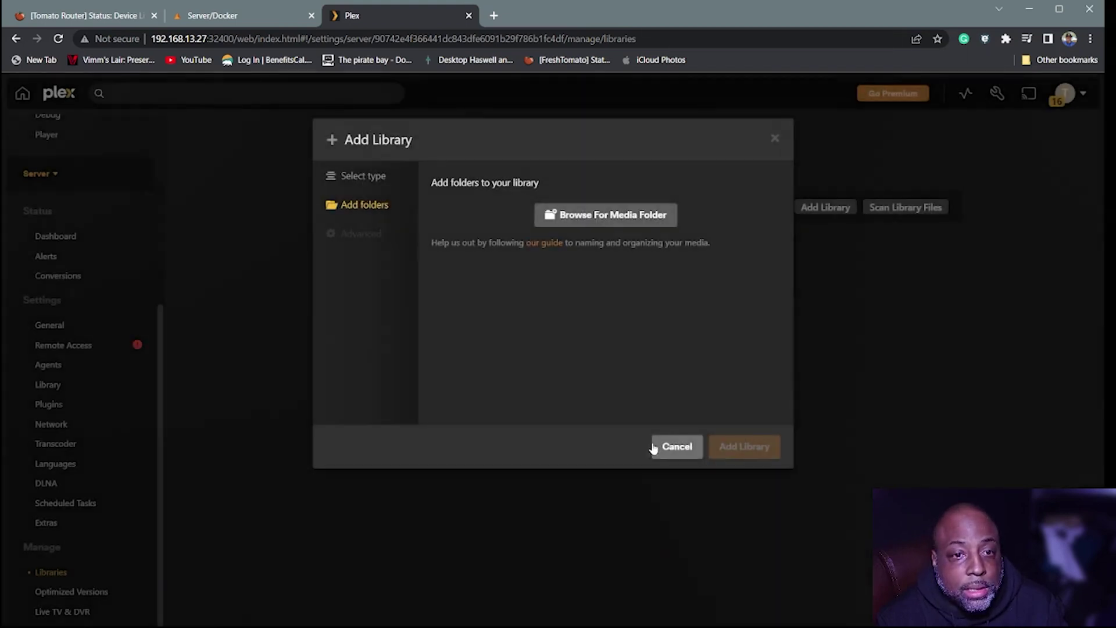
click(668, 448)
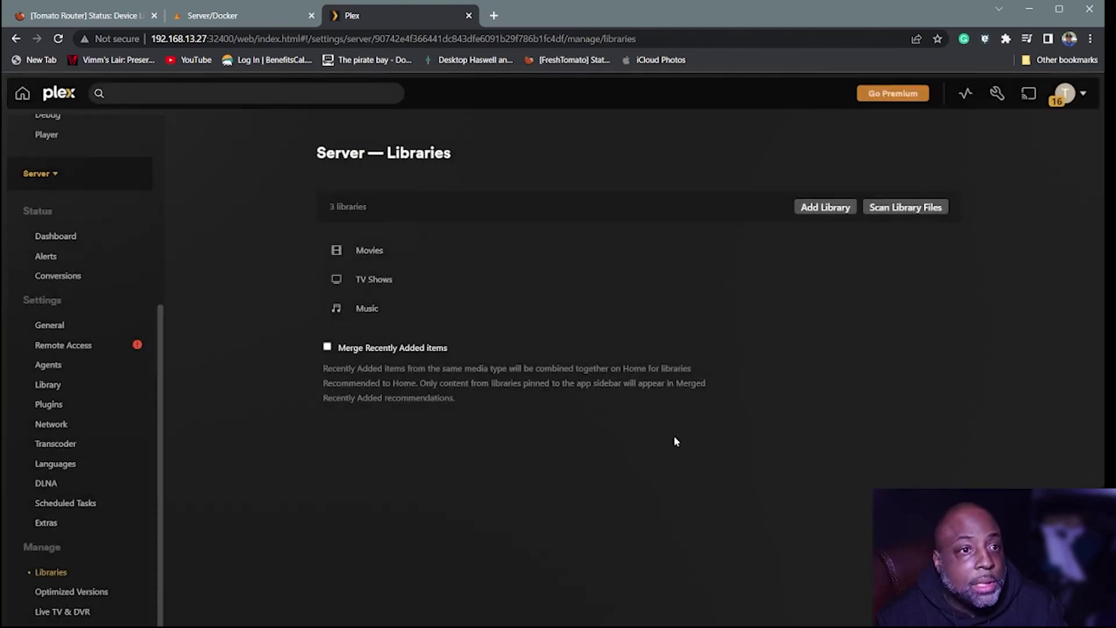
click(469, 16)
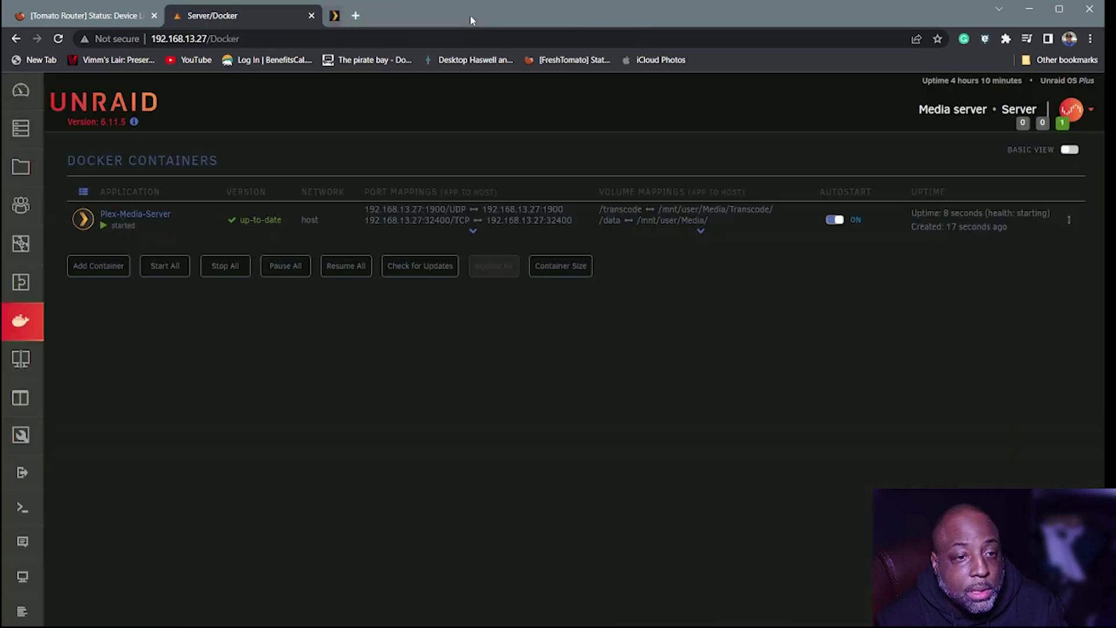
- Stop the Plex-Media-Server container and open its configuration for editing
click(84, 219)
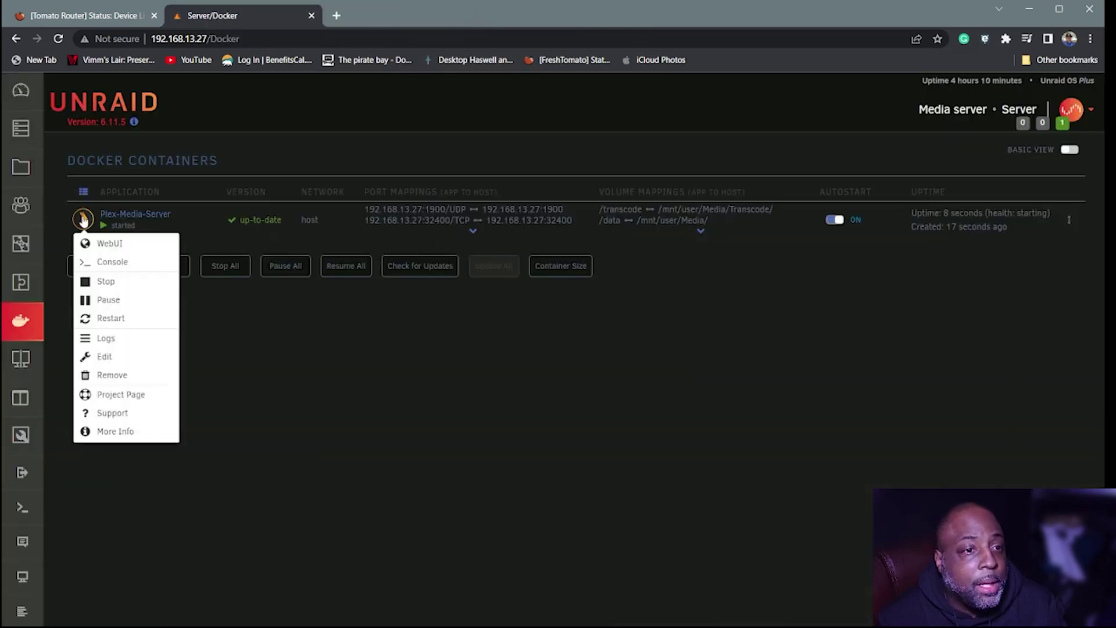
click(105, 283)
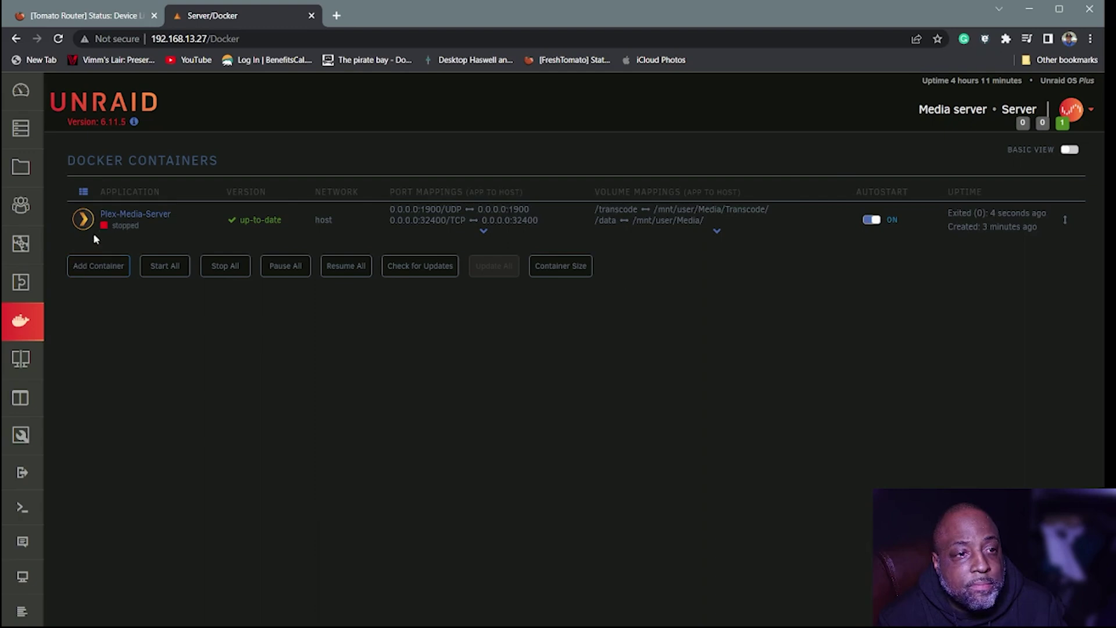
click(83, 219)
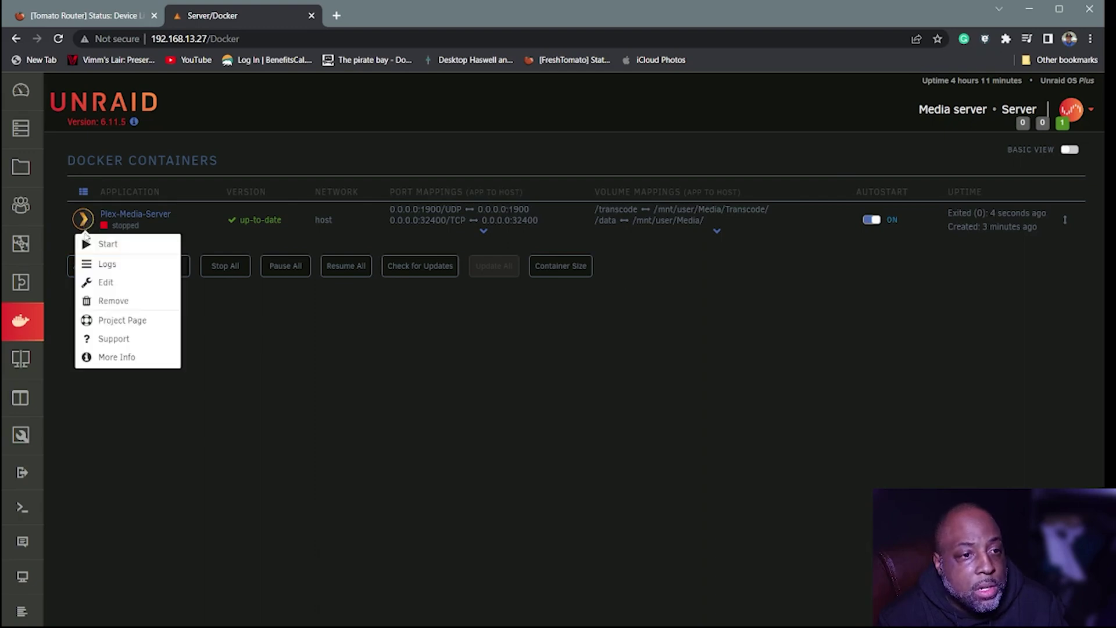
click(92, 283)
scroll(308, 367, down, 4)
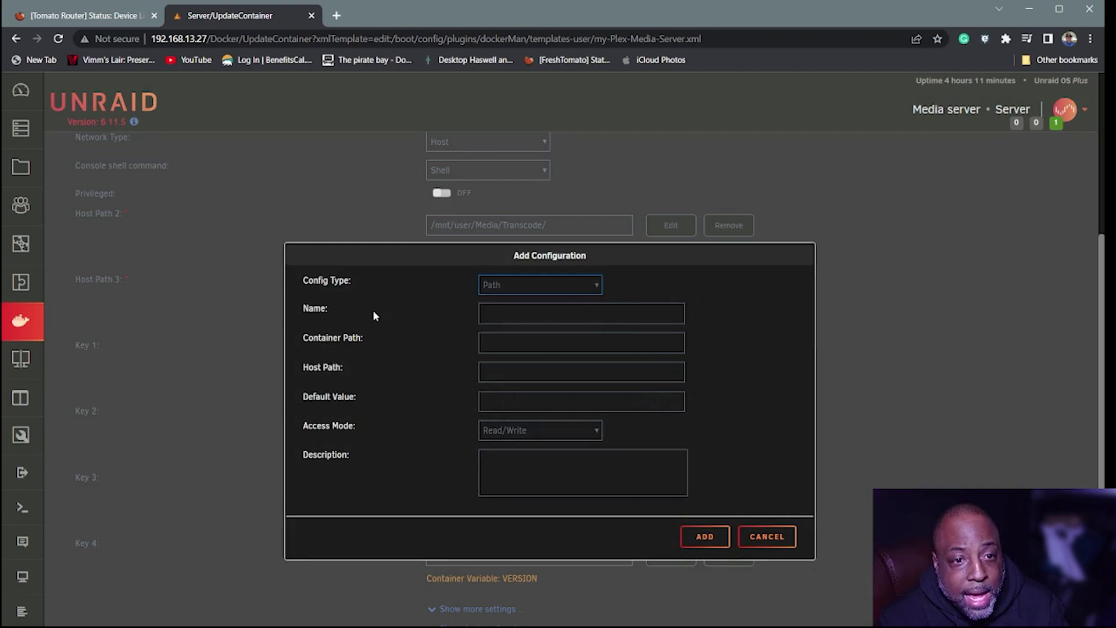
- Add a path named Source mapping container /Media to host /mnt/user/Media/ on the Plex container
click(507, 309)
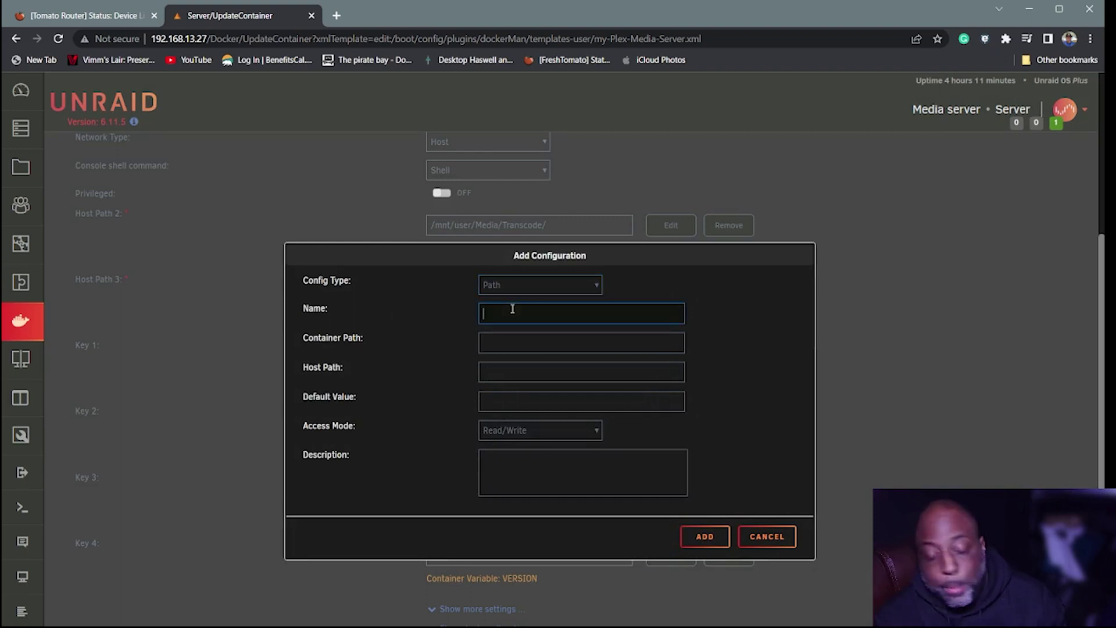
text(So)
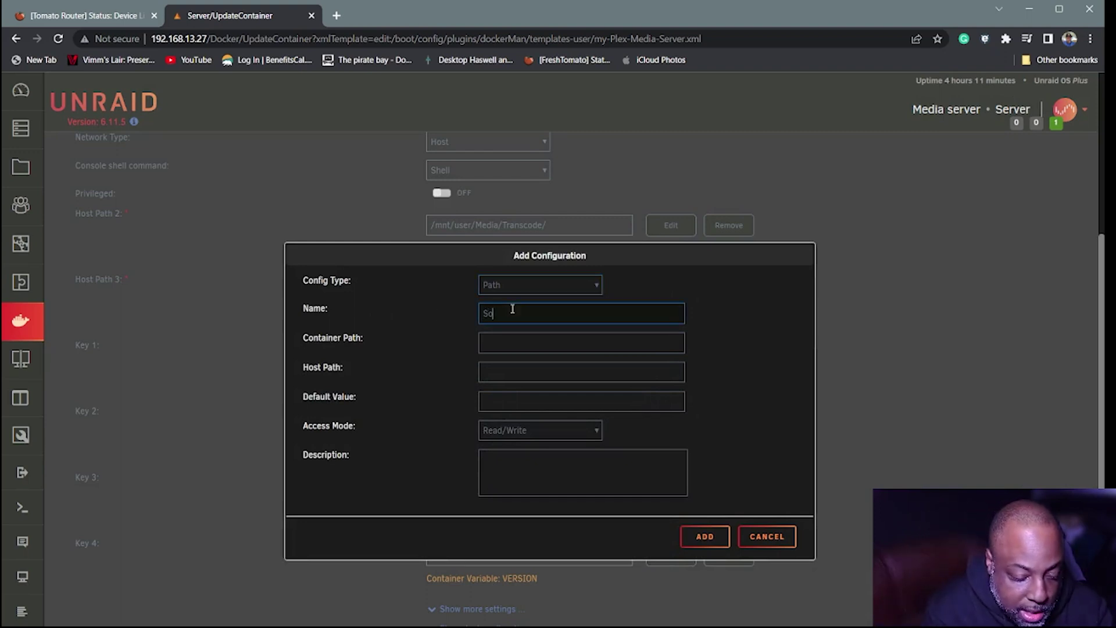
text(urce)
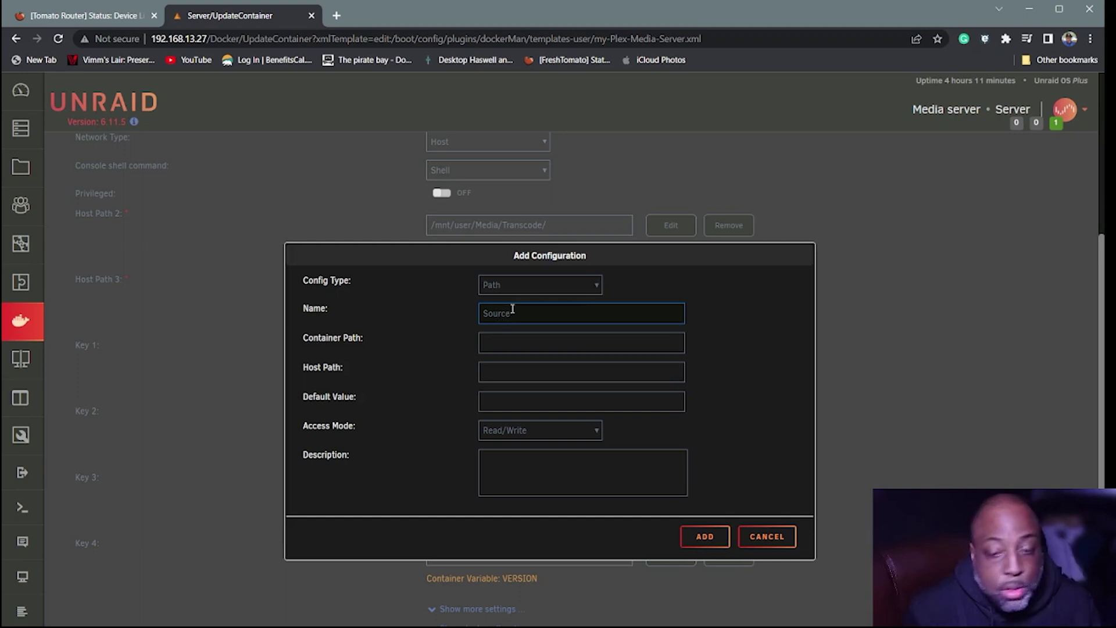
click(508, 343)
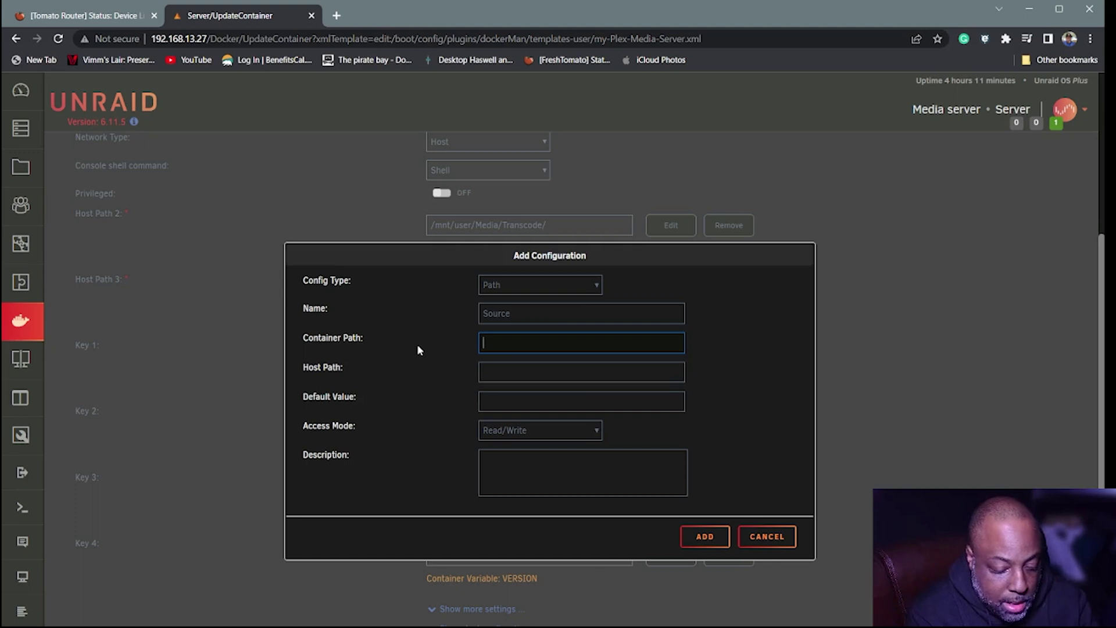
text(/)
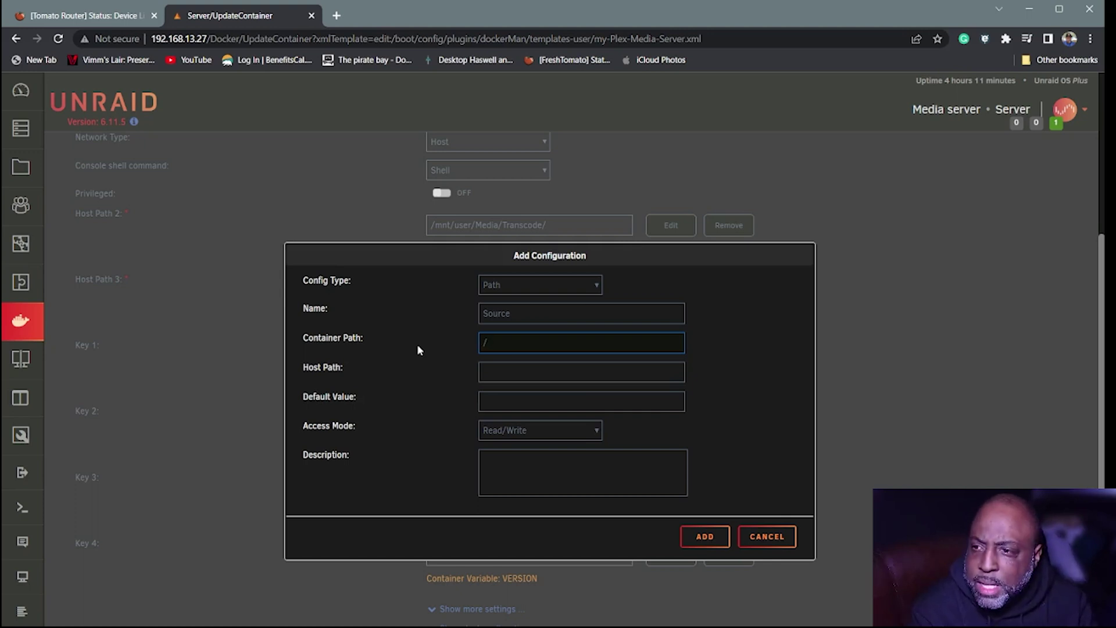
text(Med)
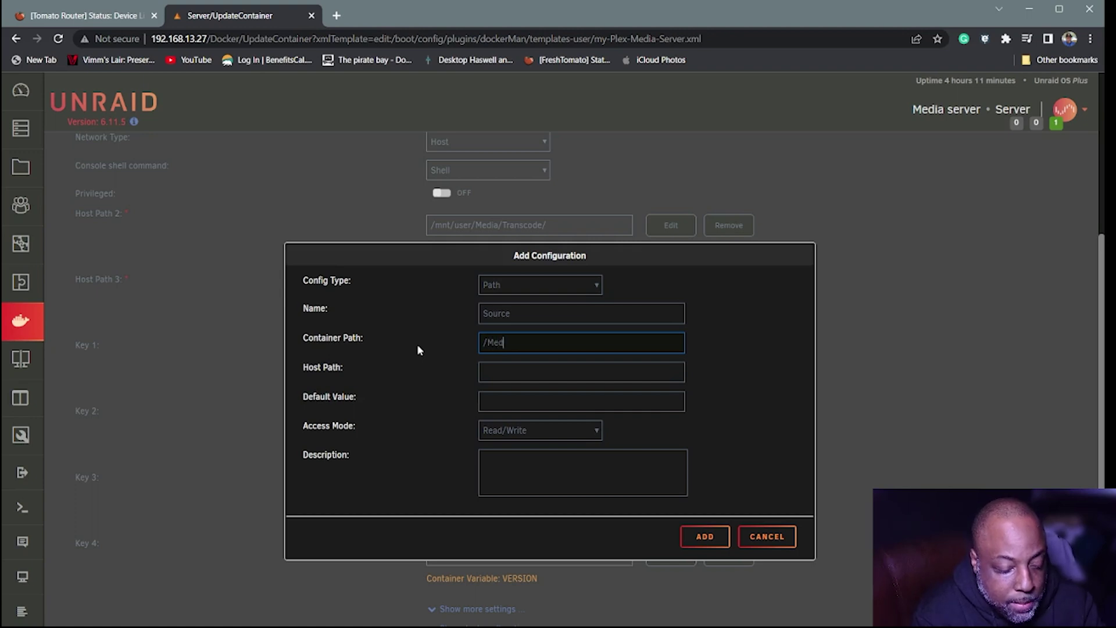
text(ia)
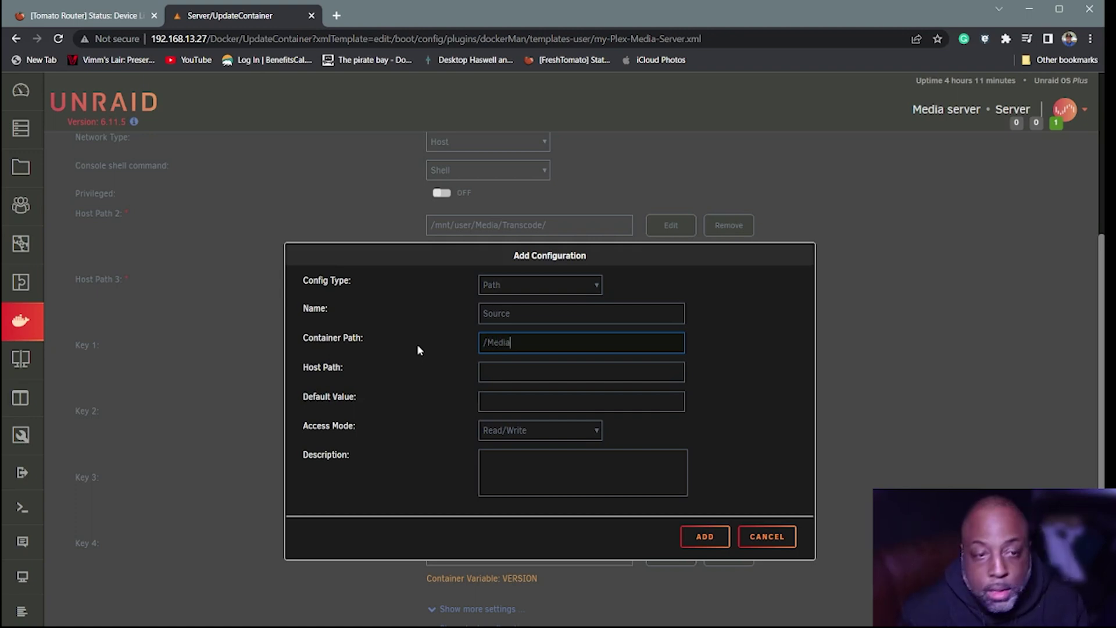
click(512, 374)
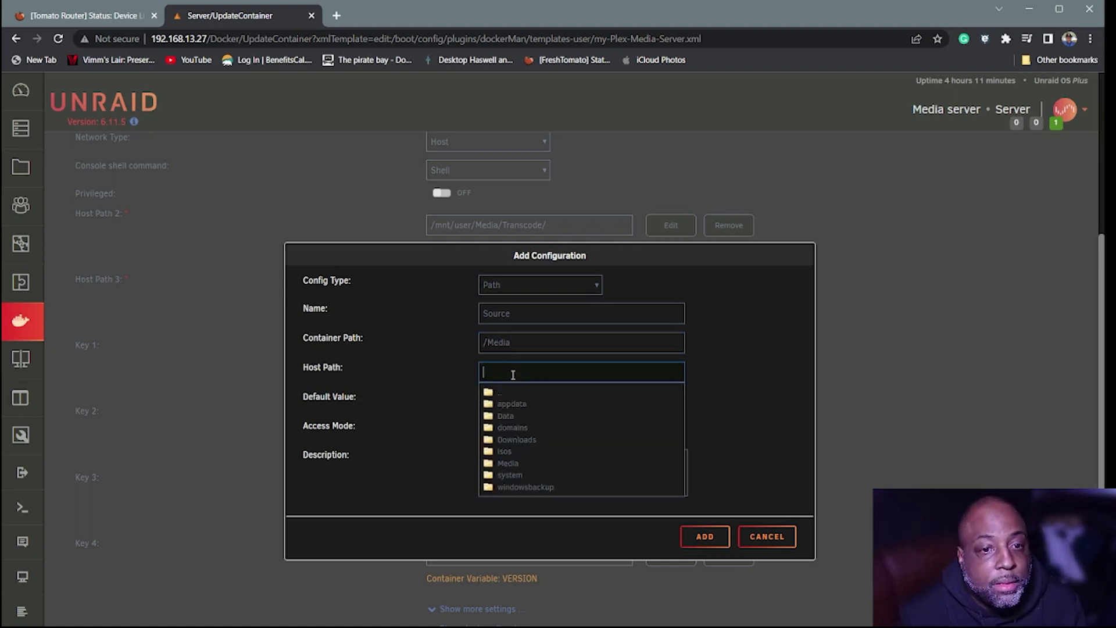
click(491, 465)
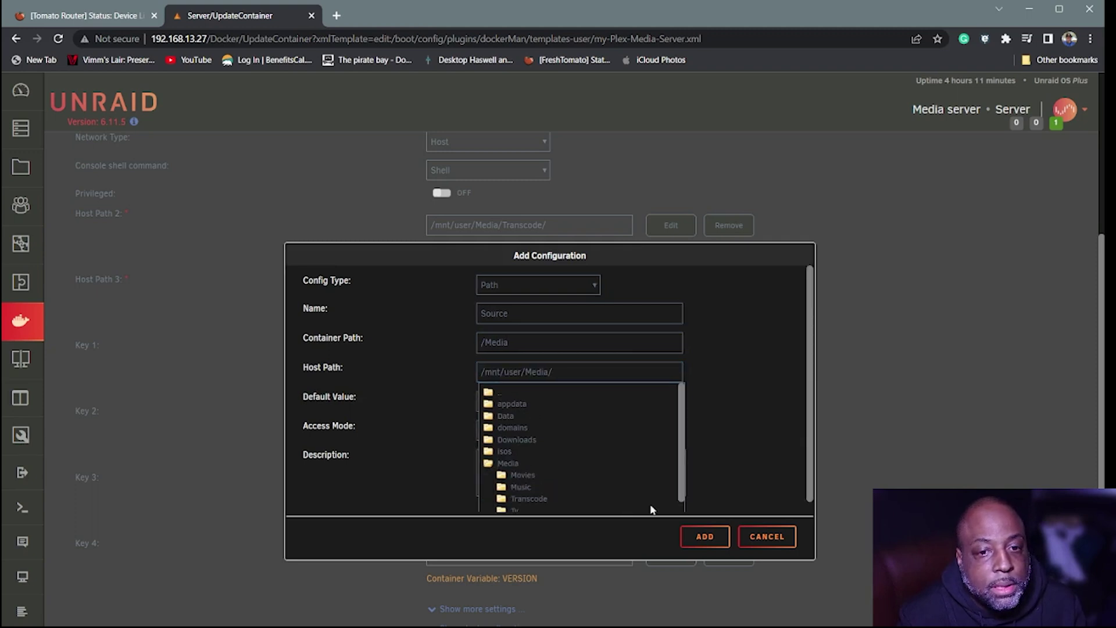
click(705, 537)
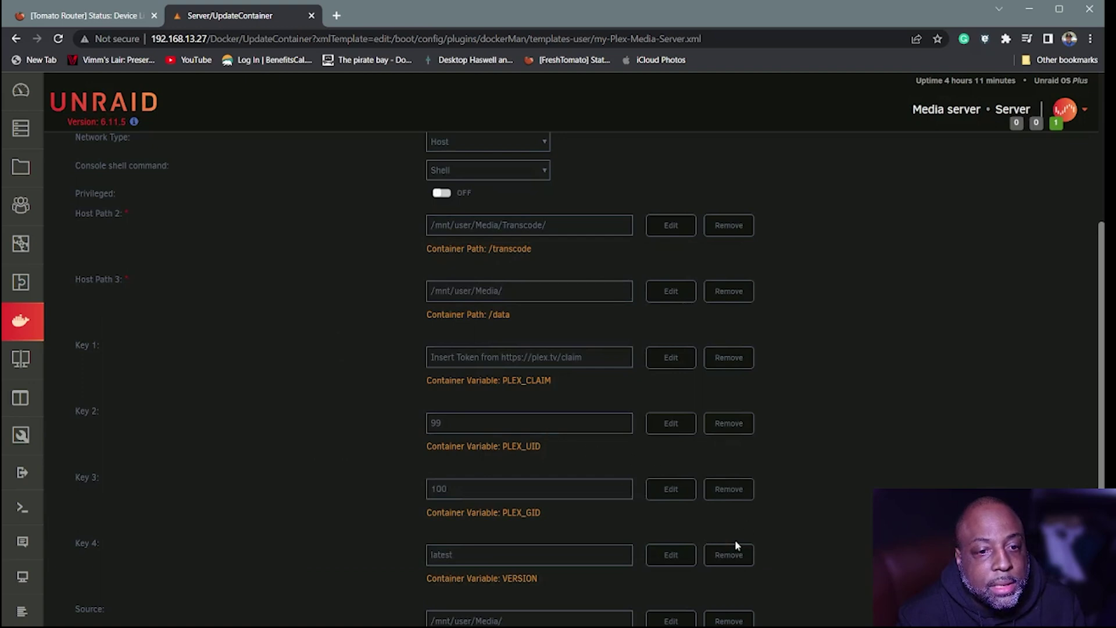
scroll(671, 581, down, 2)
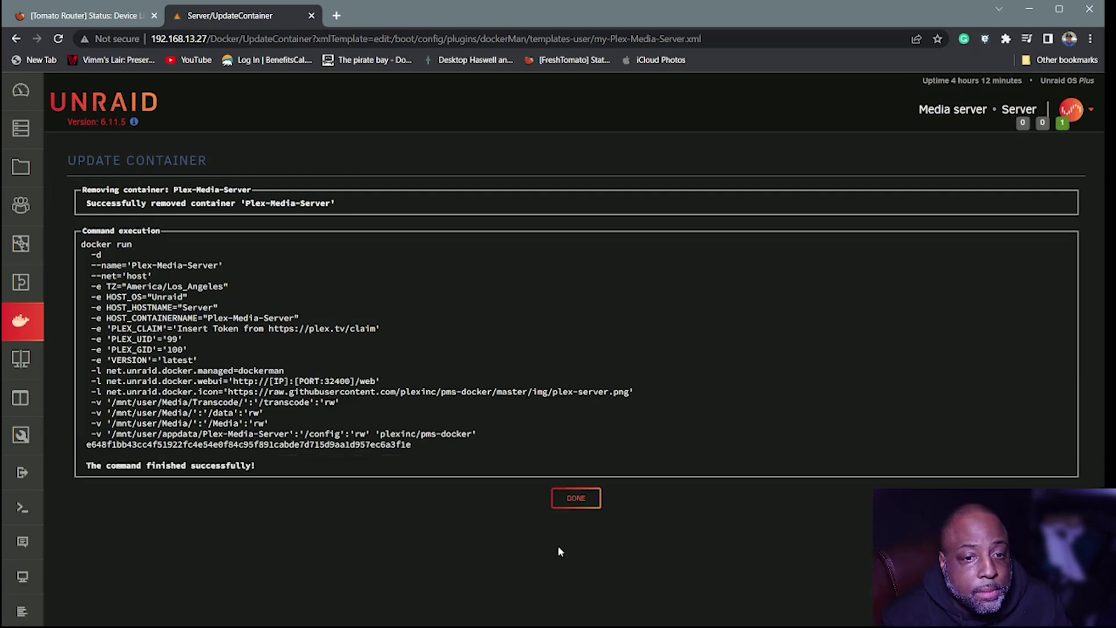
- Return to the Docker container list and launch the Plex container's WebUI
click(575, 498)
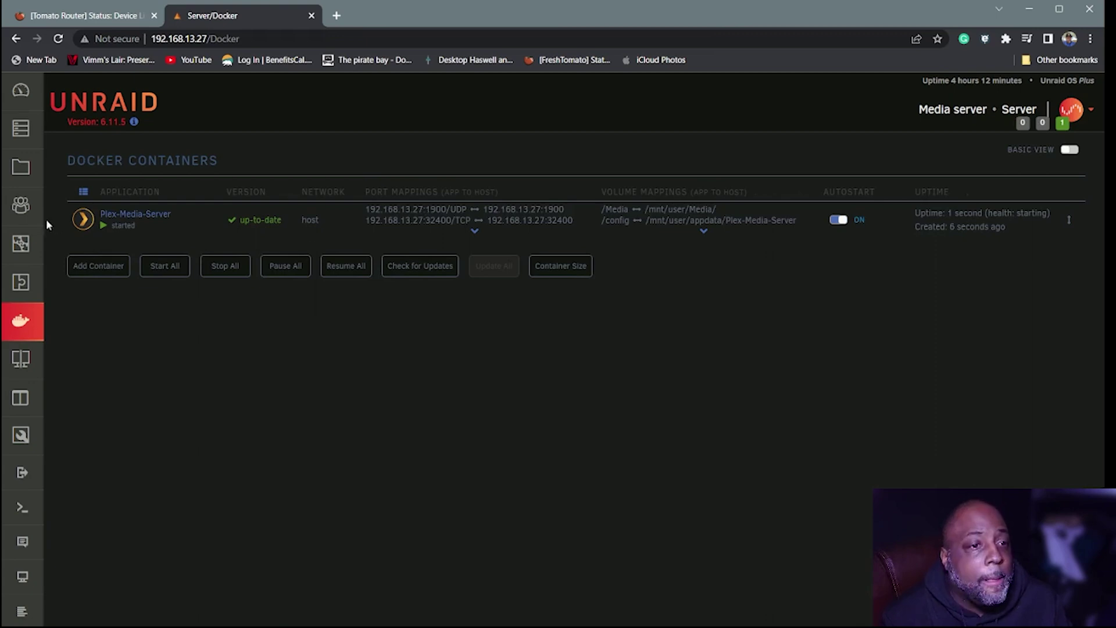
click(82, 218)
click(105, 251)
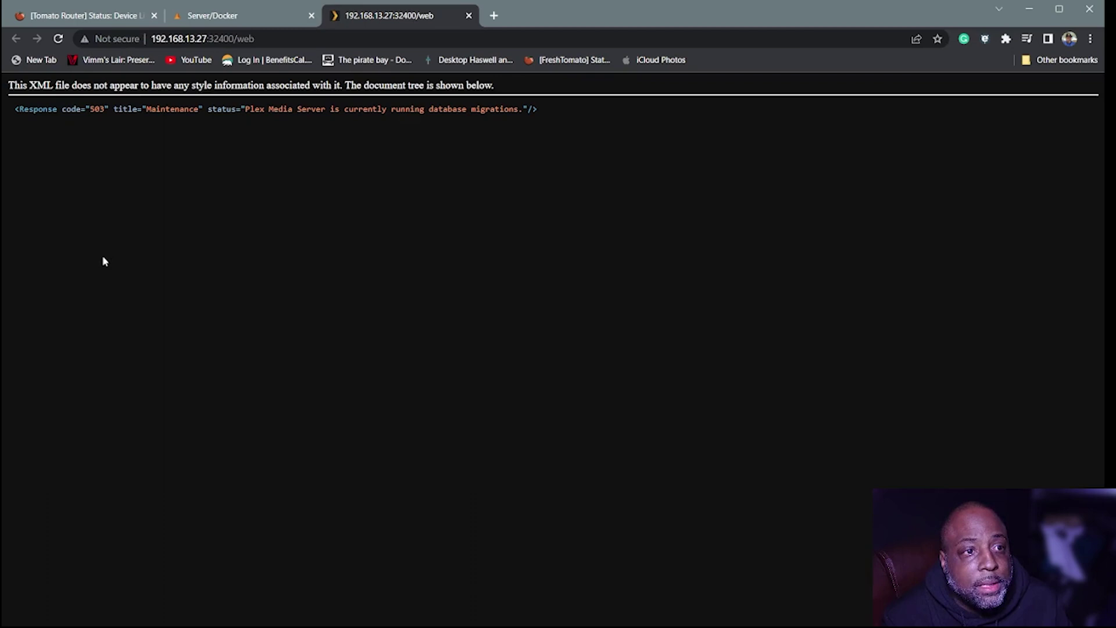
- Close the Plex tab stuck in maintenance and launch the WebUI again
click(59, 39)
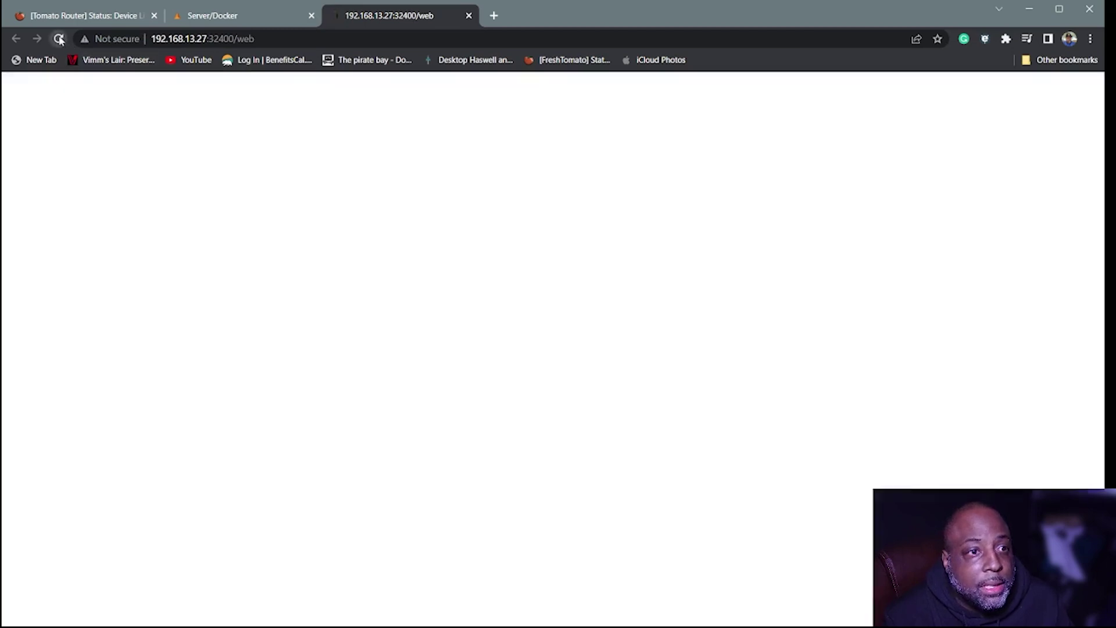
click(469, 16)
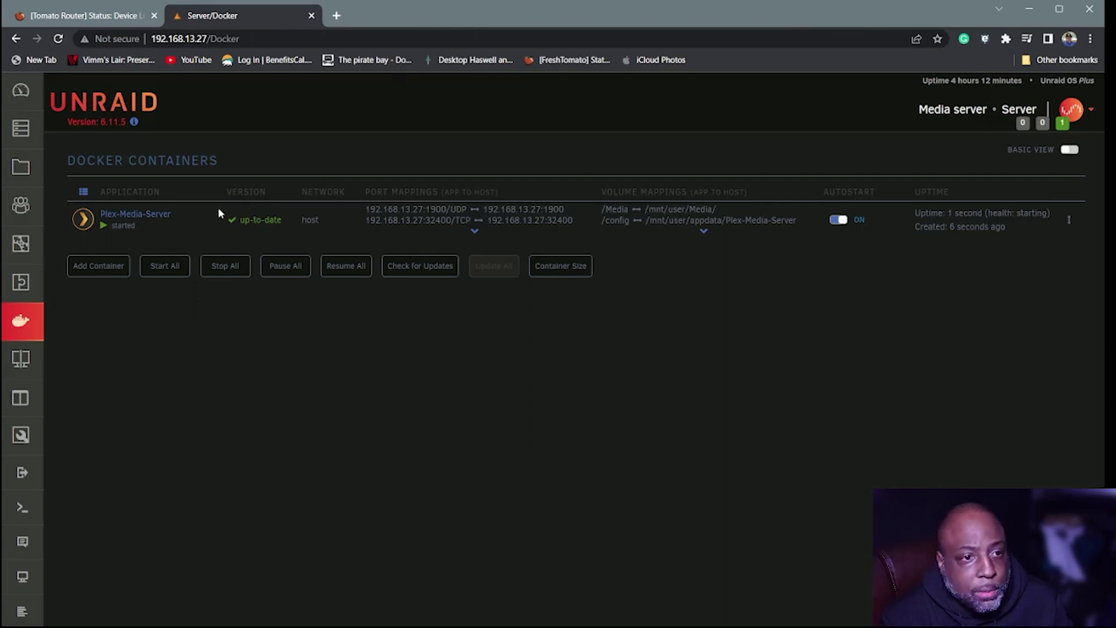
click(82, 224)
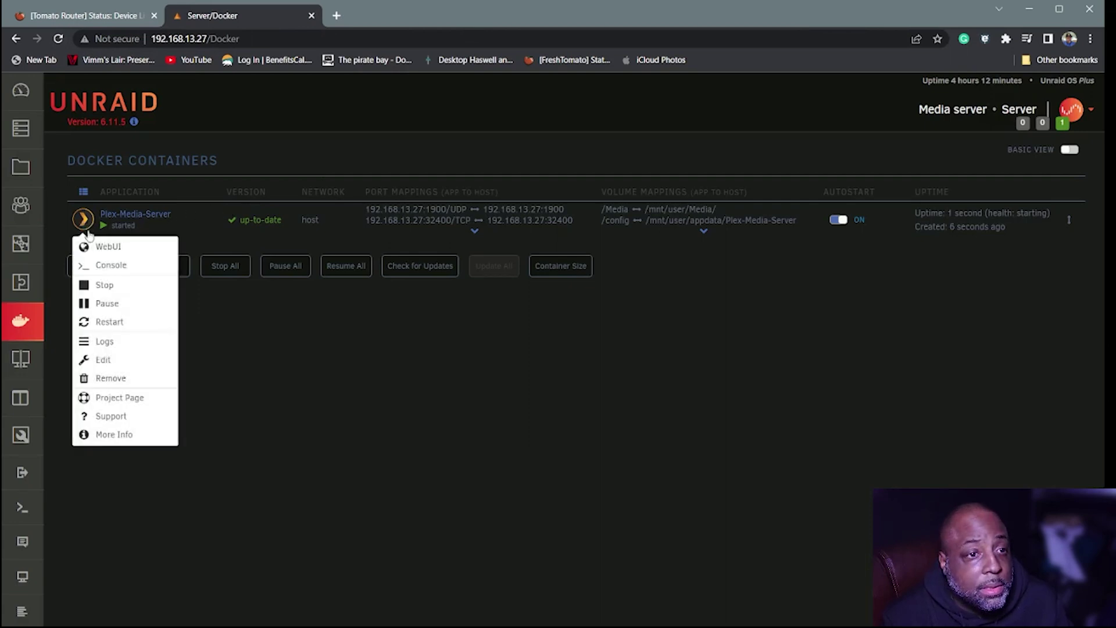
click(95, 245)
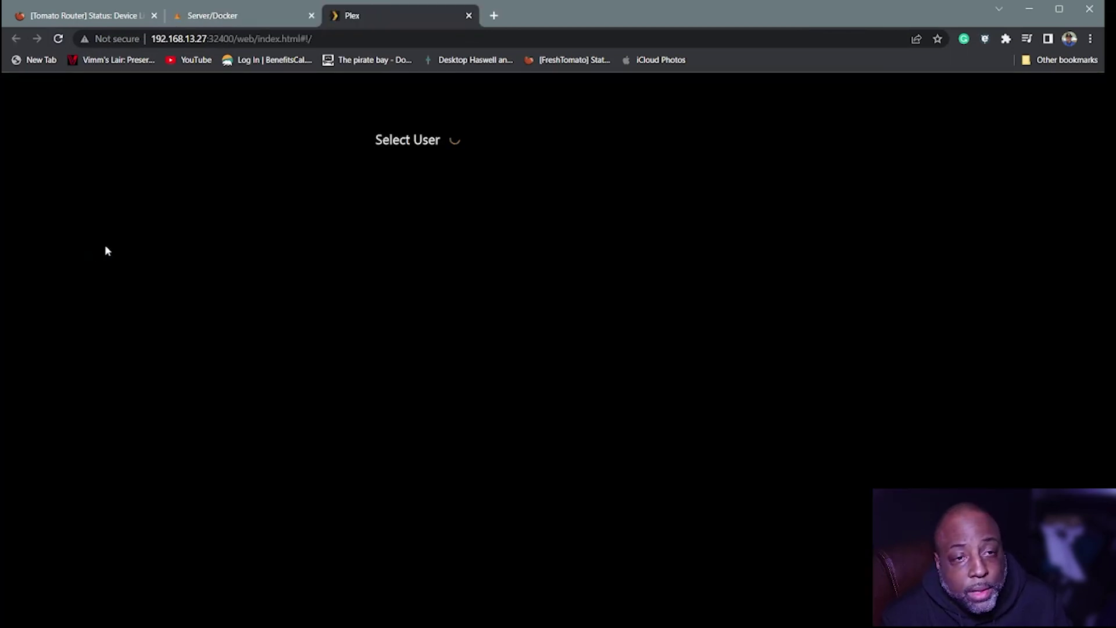
- Sign in as the server owner with the user's PIN and go to Settings > Manage > Libraries
click(410, 238)
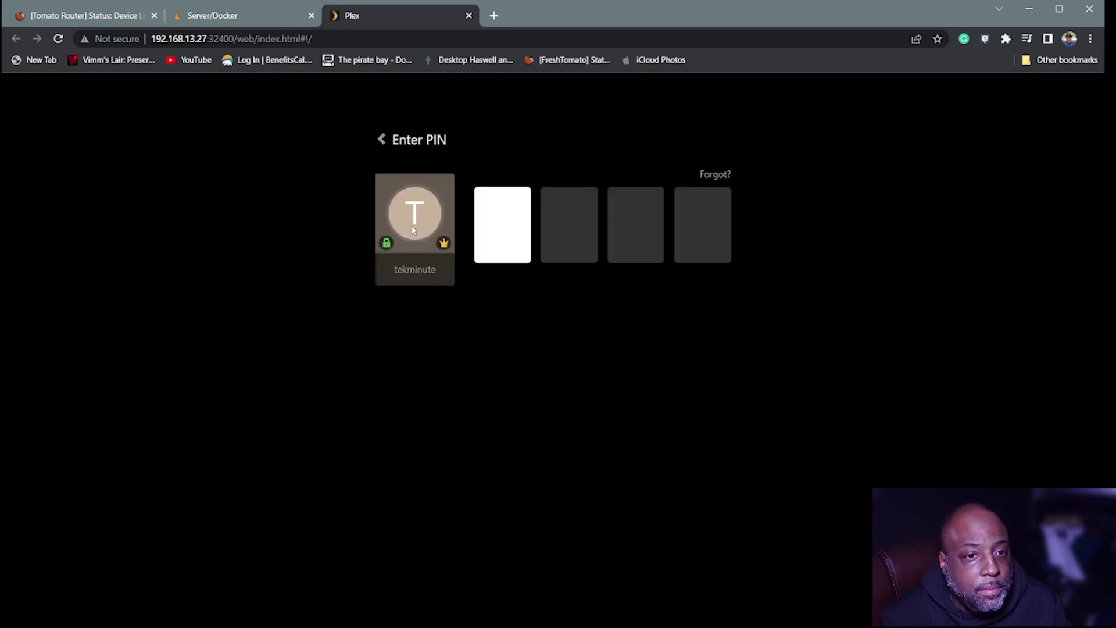
text(123)
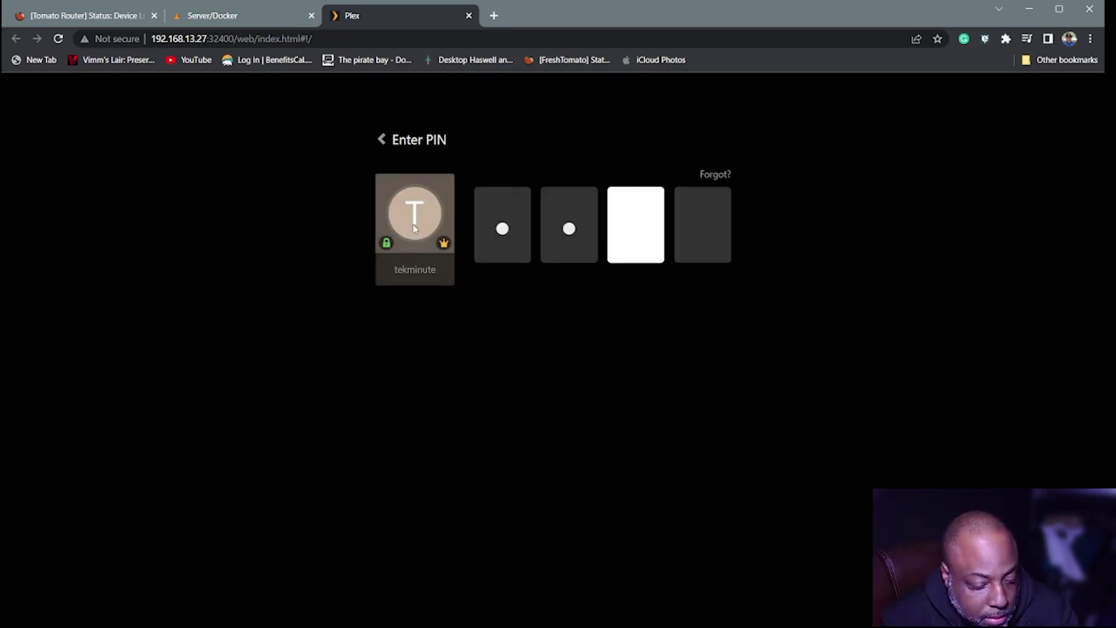
text(4)
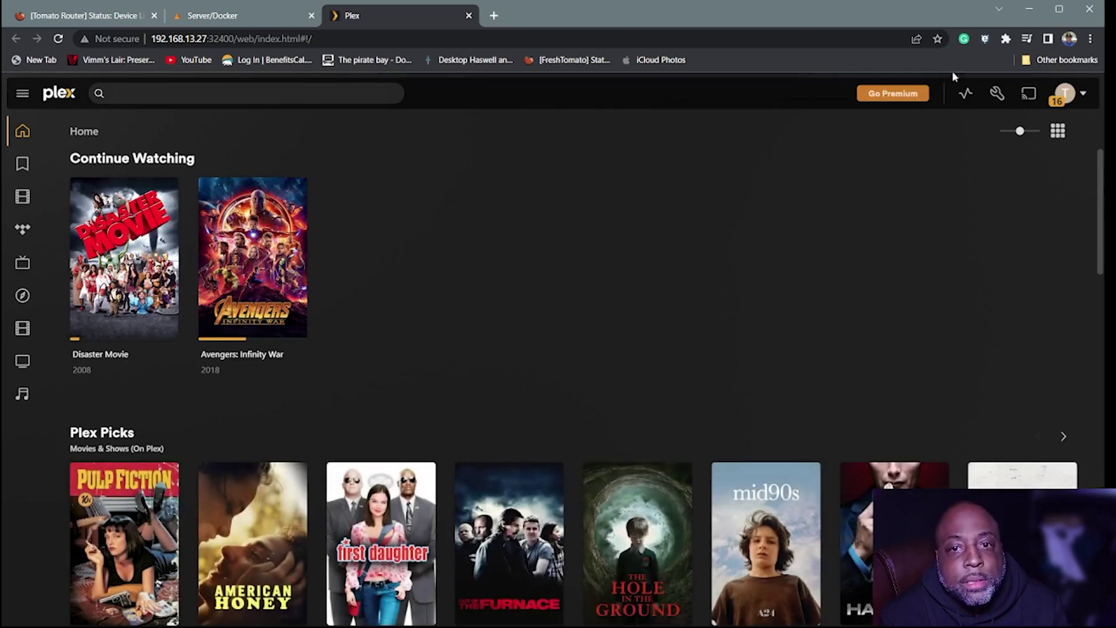
click(996, 95)
scroll(152, 465, down, 1)
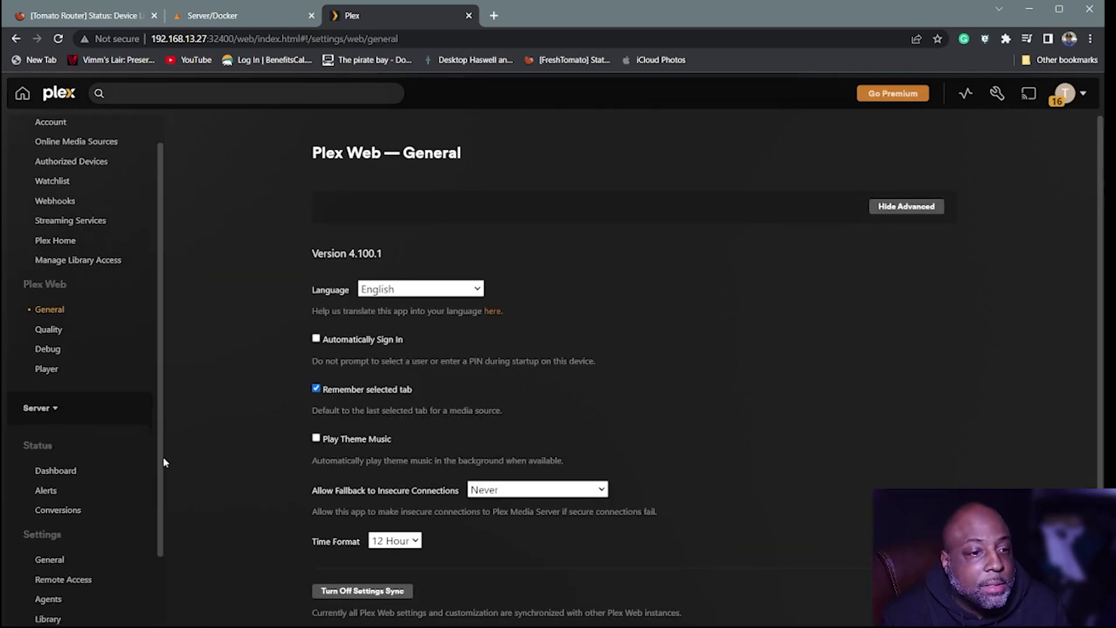
scroll(110, 517, down, 3)
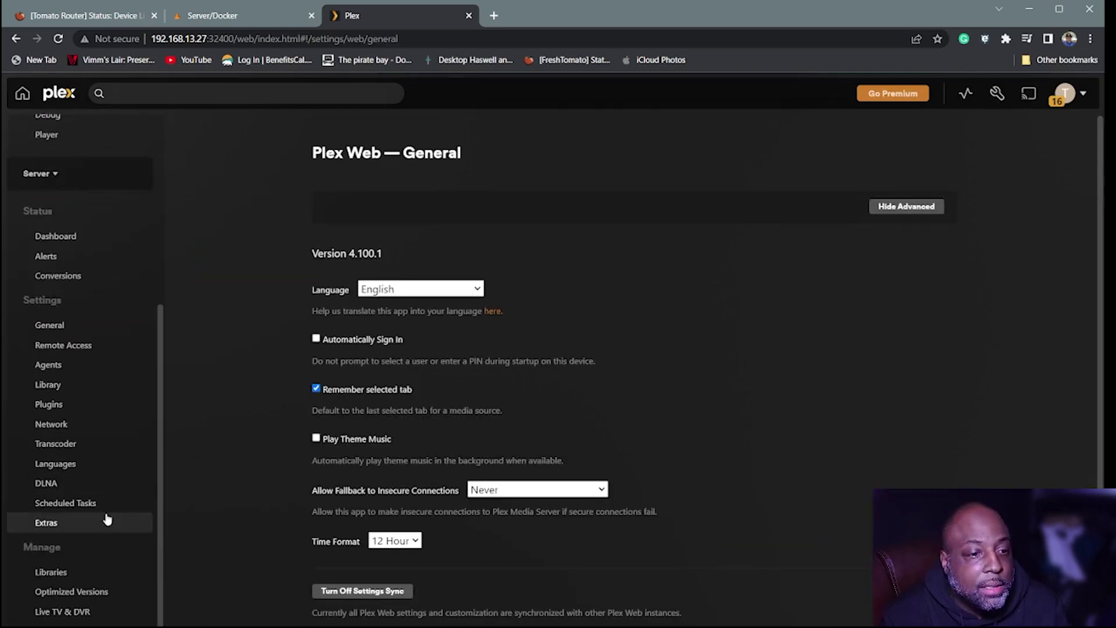
click(68, 573)
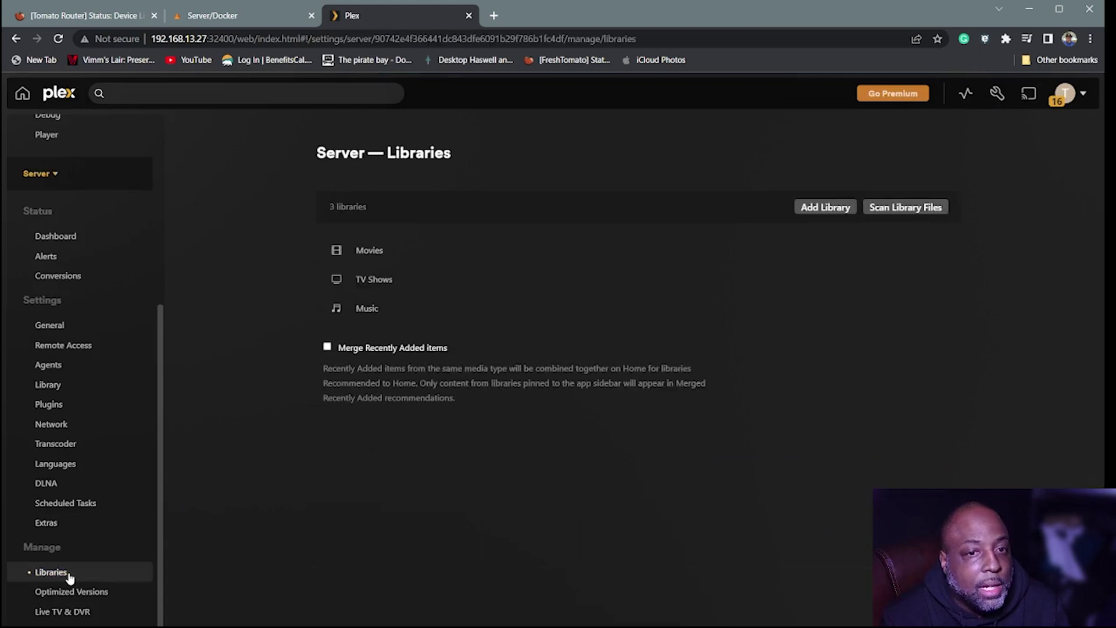
- Create a new Movies-type library using the /Media/Movies folder
click(838, 208)
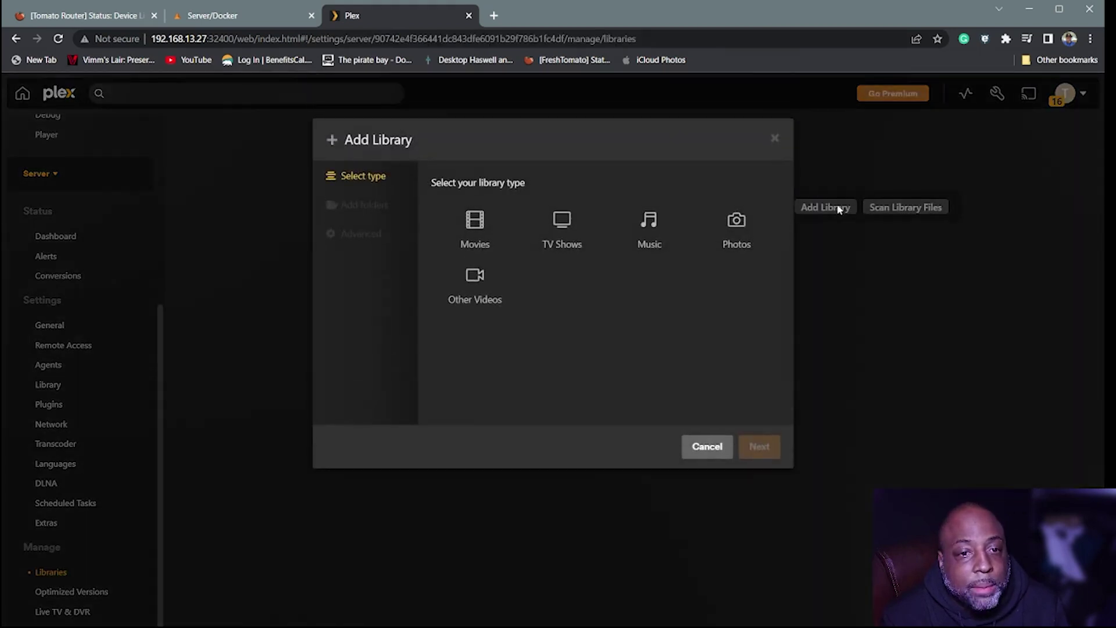
click(473, 223)
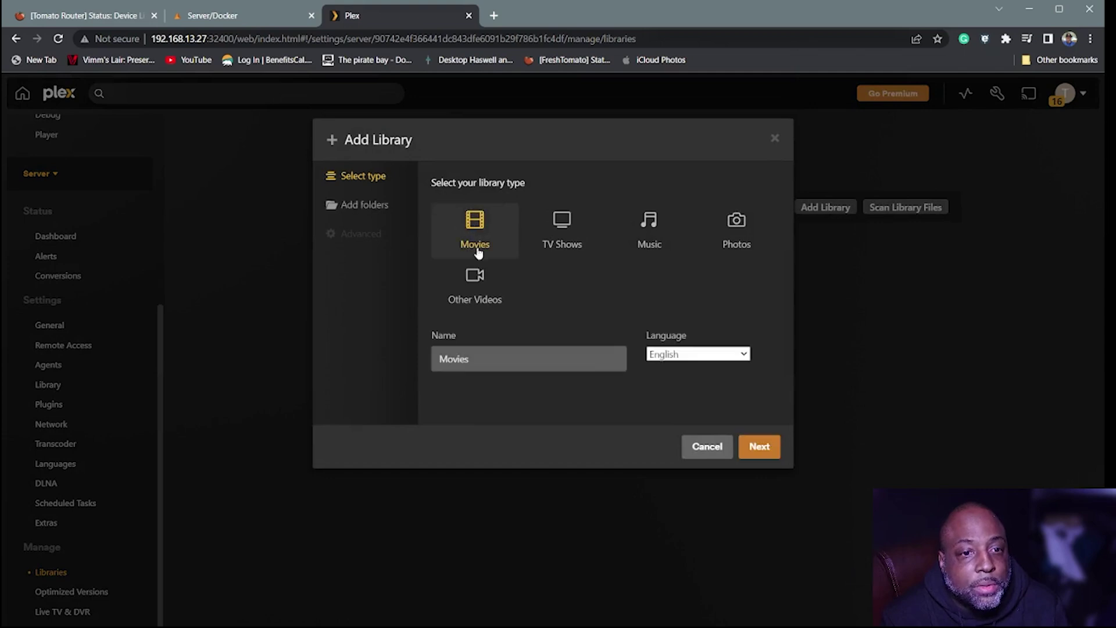
click(347, 205)
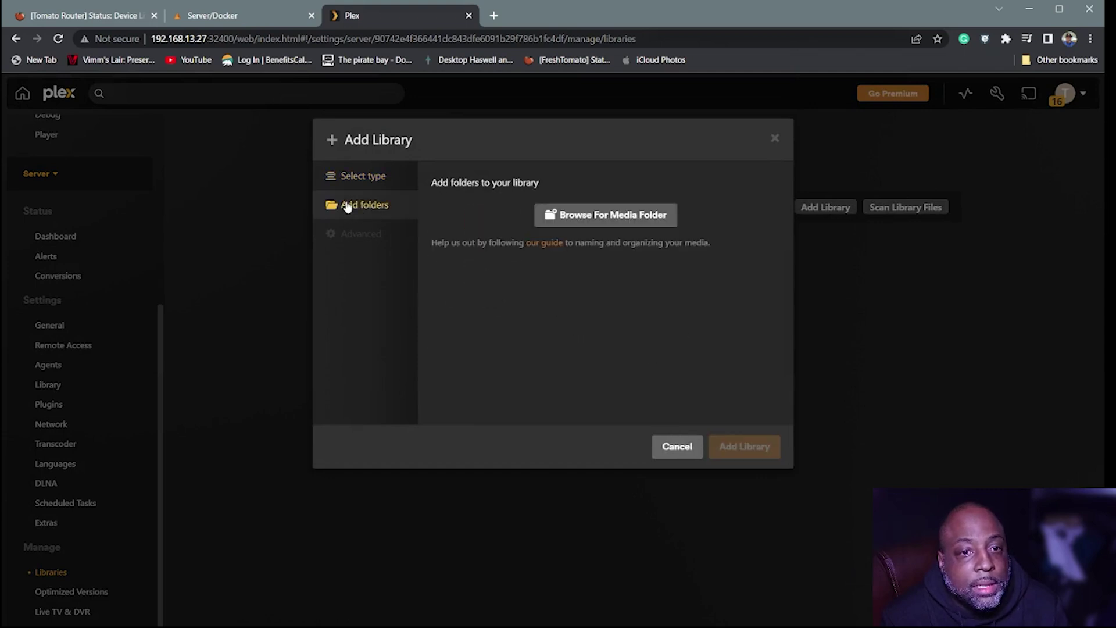
click(617, 220)
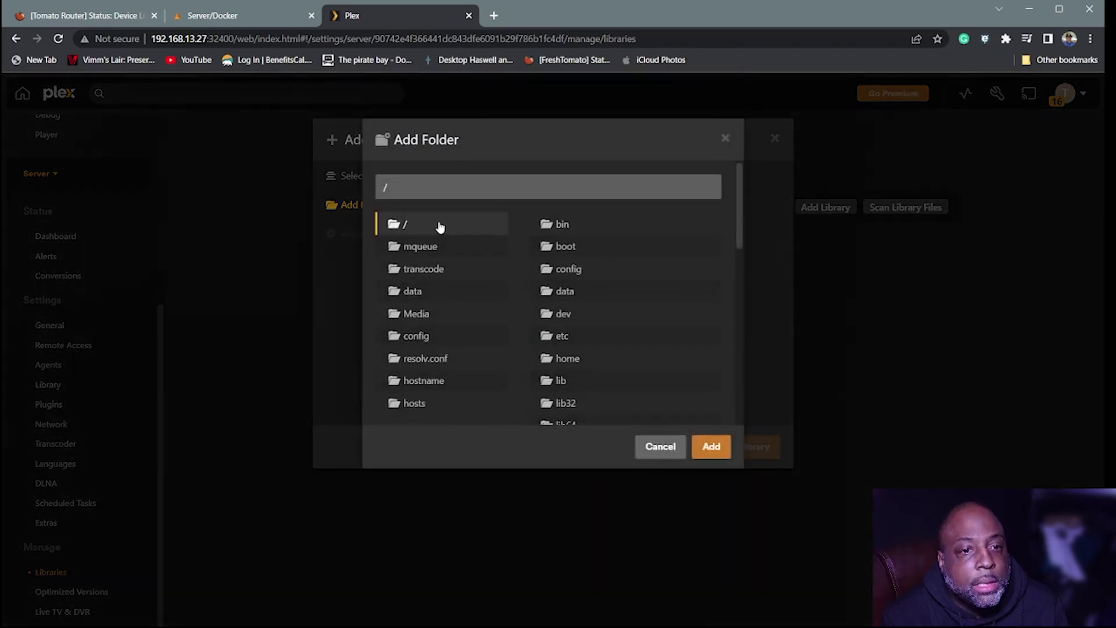
click(422, 315)
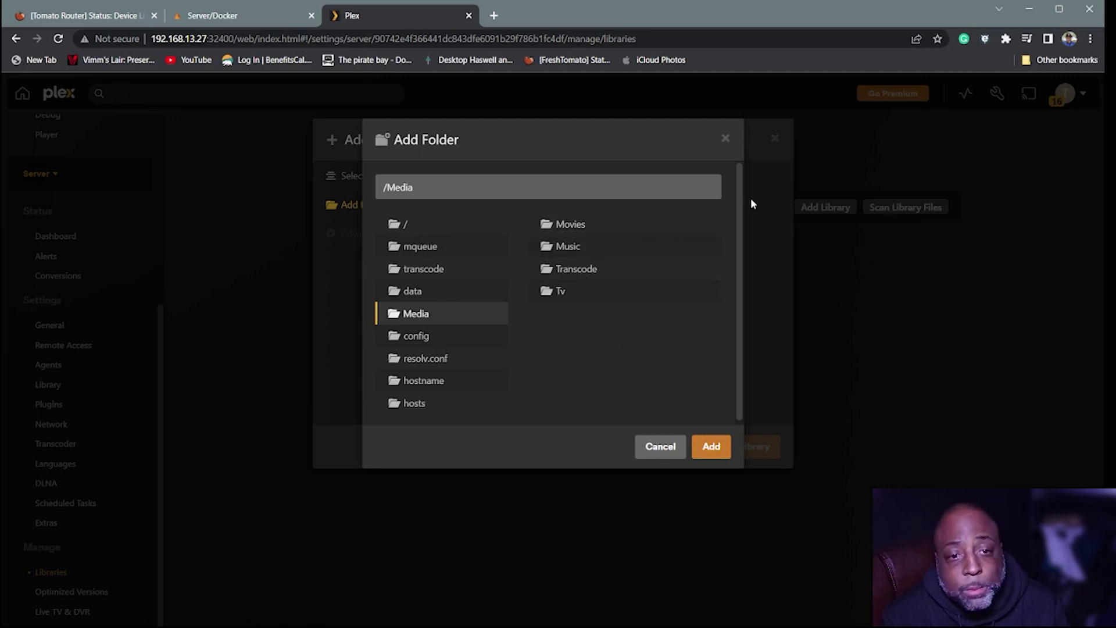
click(568, 225)
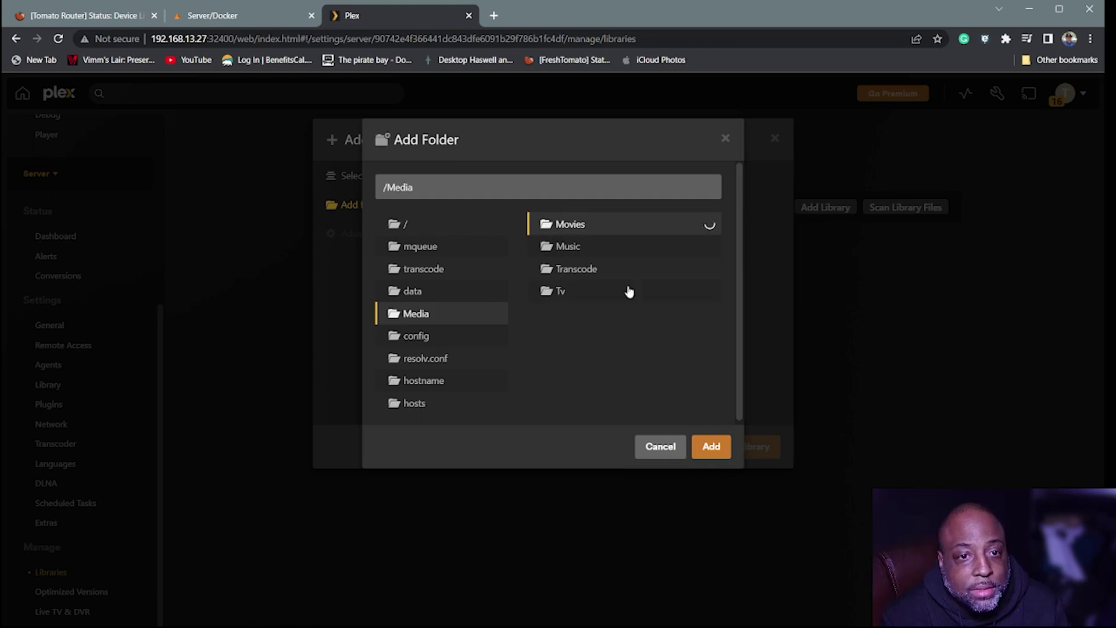
click(711, 449)
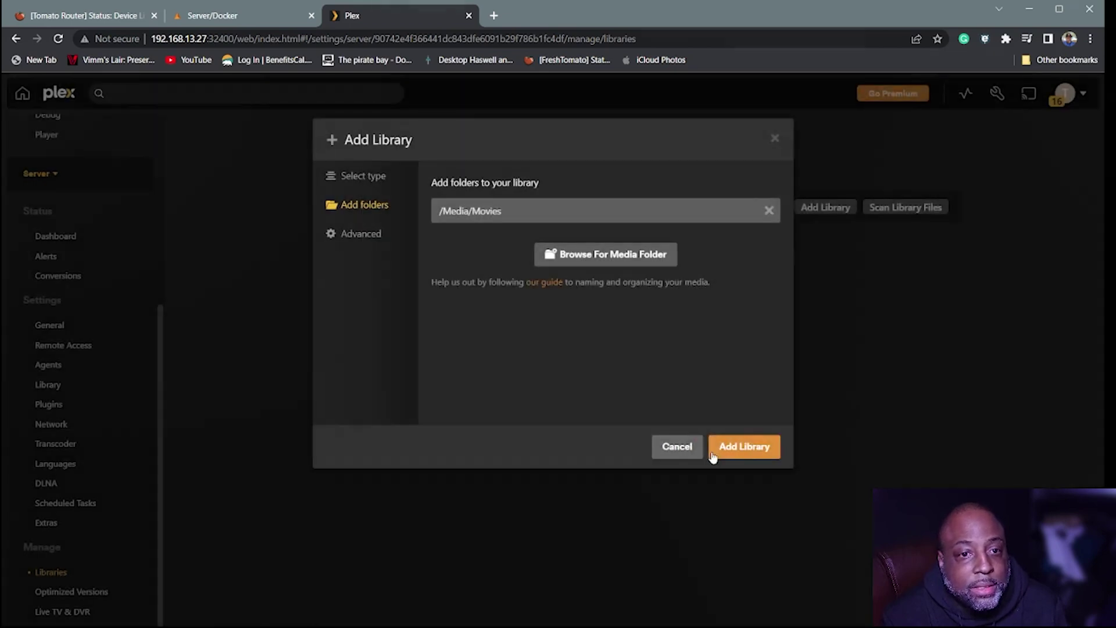
click(747, 450)
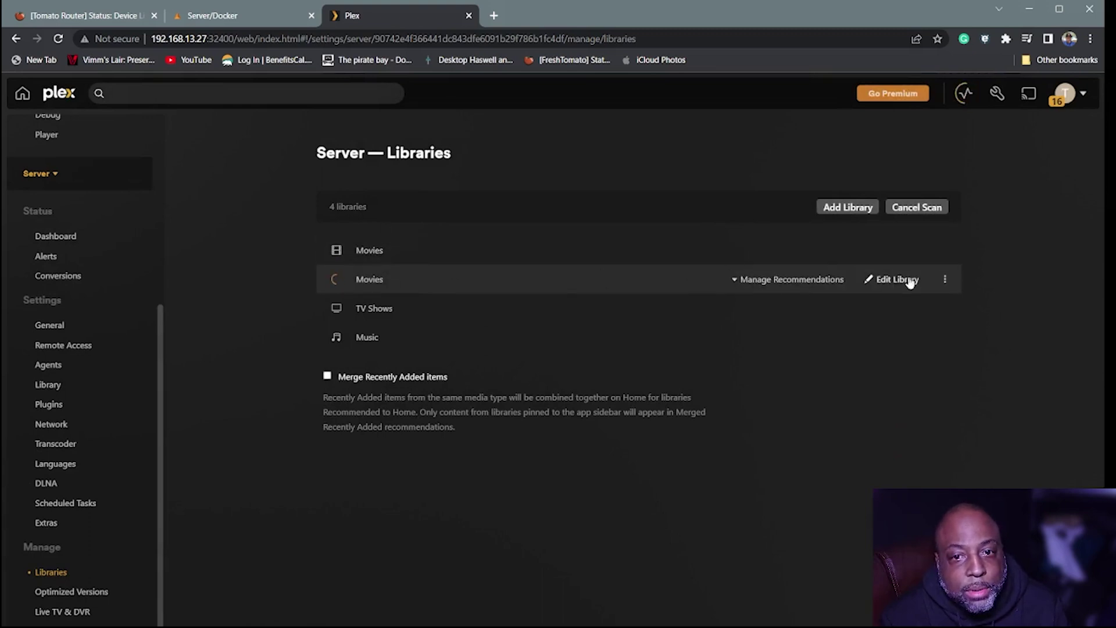
- Delete the second Movies library from its options menu, ticking the confirmation checkbox
click(945, 279)
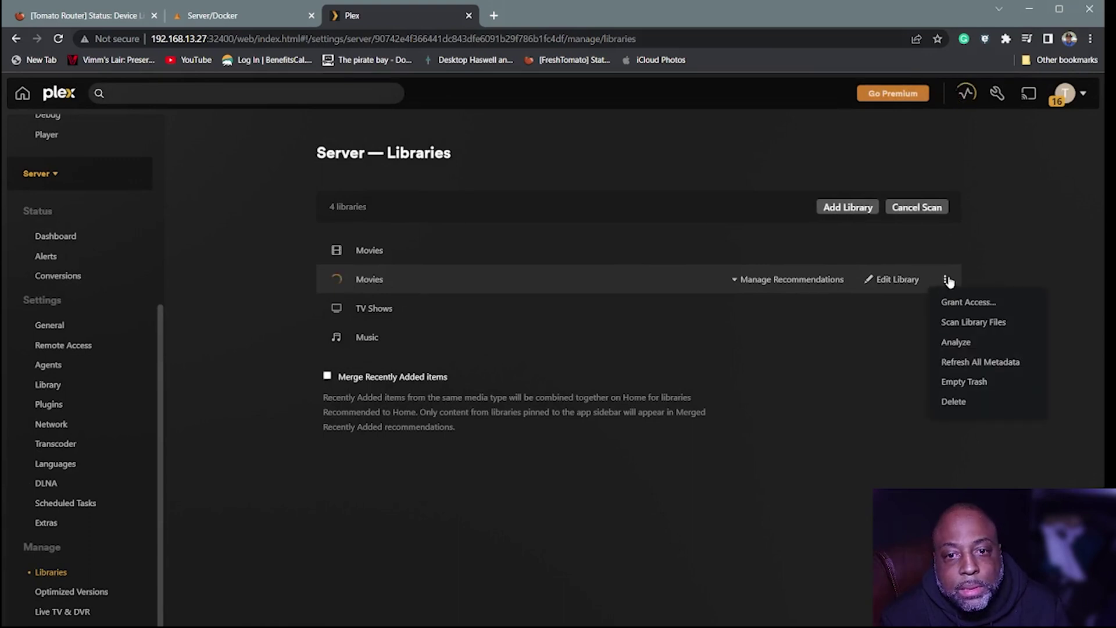
click(956, 401)
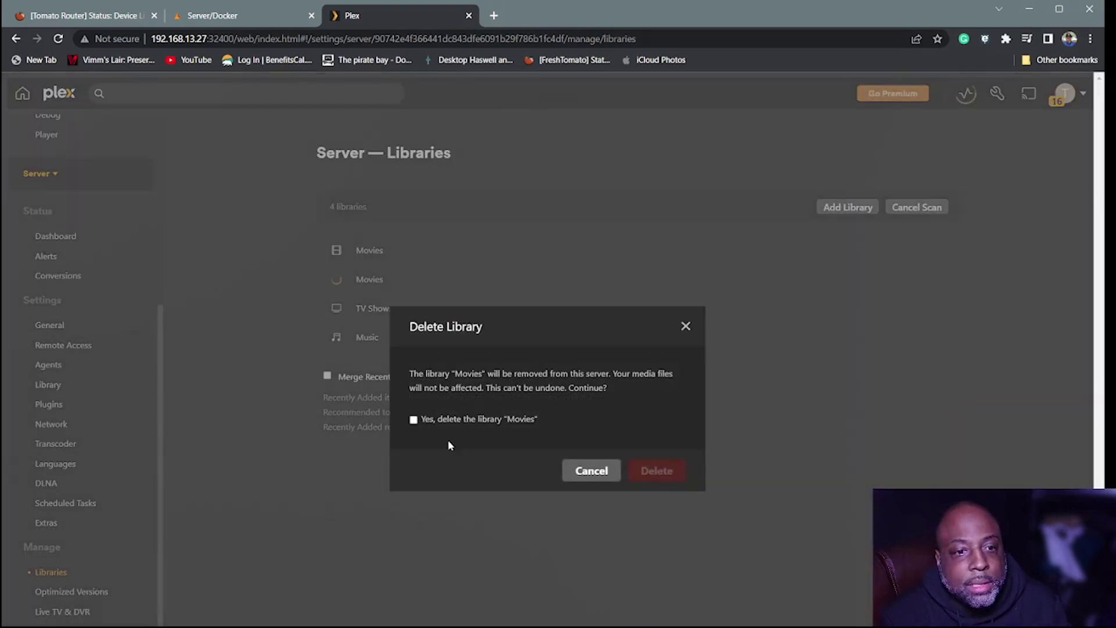
click(413, 420)
click(652, 468)
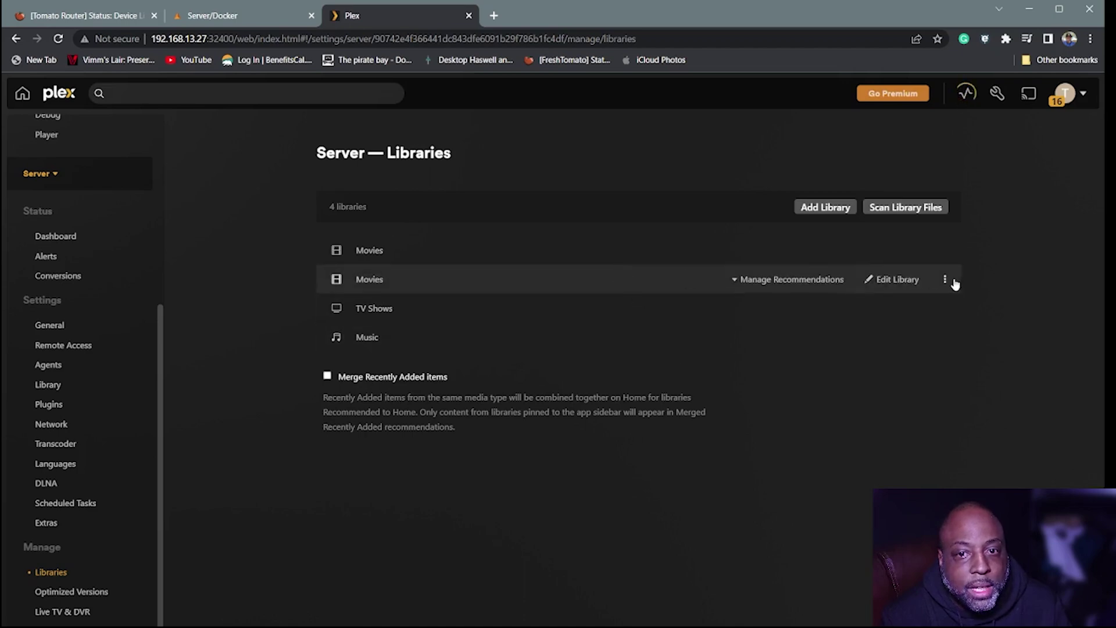
click(944, 280)
click(953, 401)
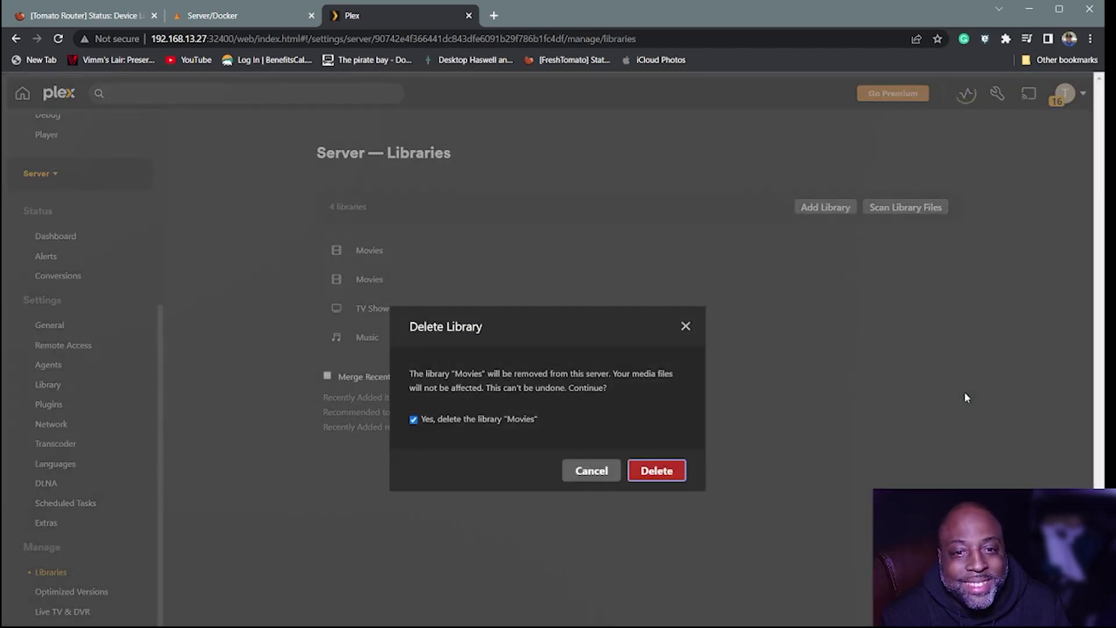
click(668, 466)
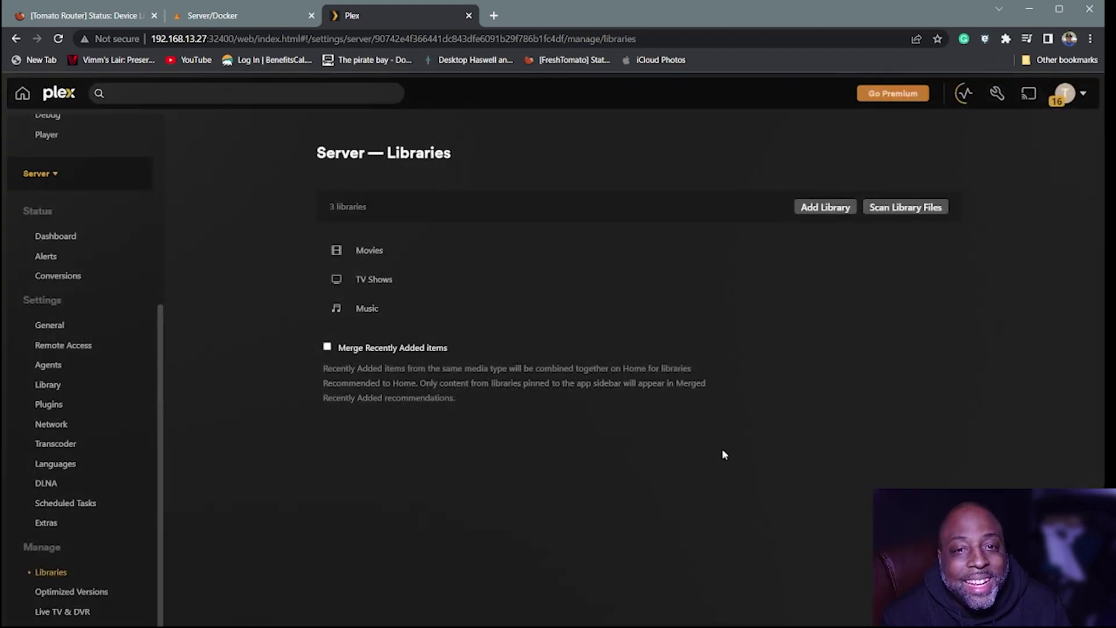